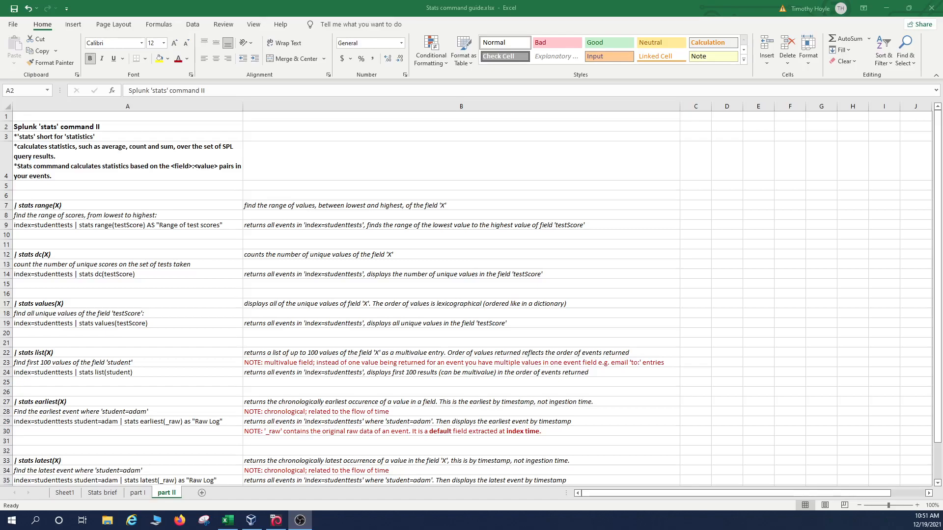
Step: Put title cell A2 of the 'part II' sheet of the stats guide into edit mode
key("F2")
Step: Read the range(X) heading, description and example task in cells A7, B7 and A8
left_click(109, 204)
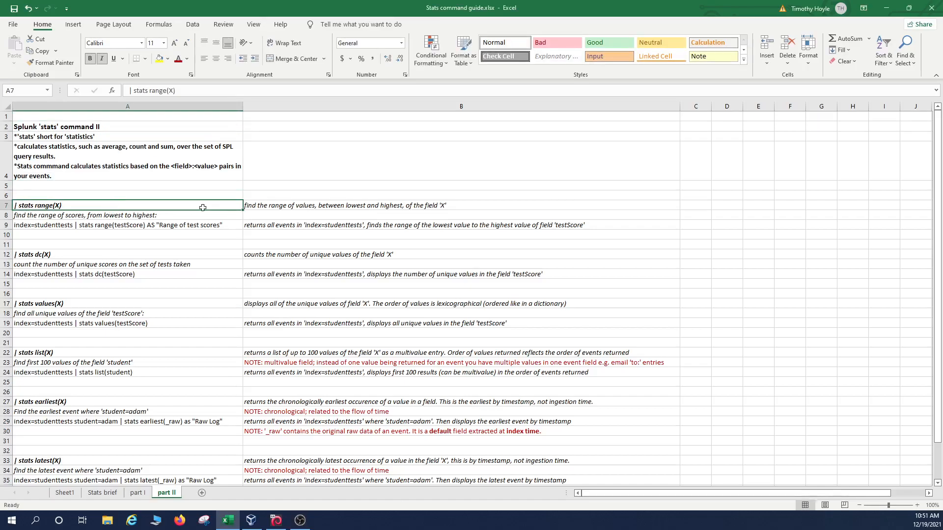
left_click(274, 208)
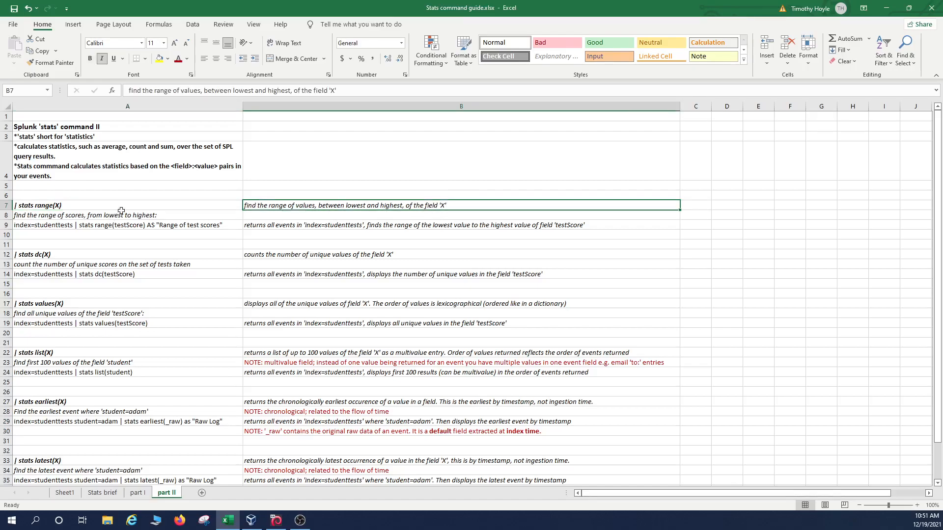
left_click(56, 217)
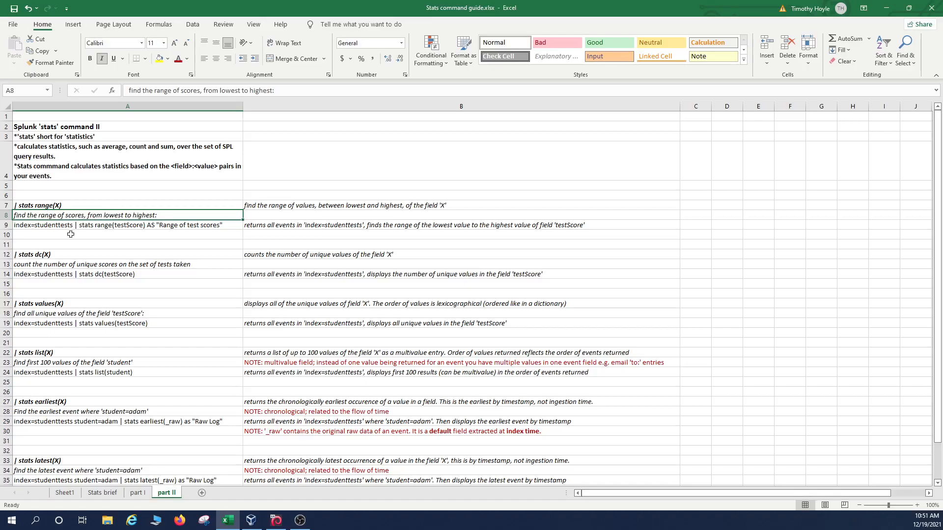
Step: Check the range query in A9, then minimize Excel and select the old Splunk query
key("Down")
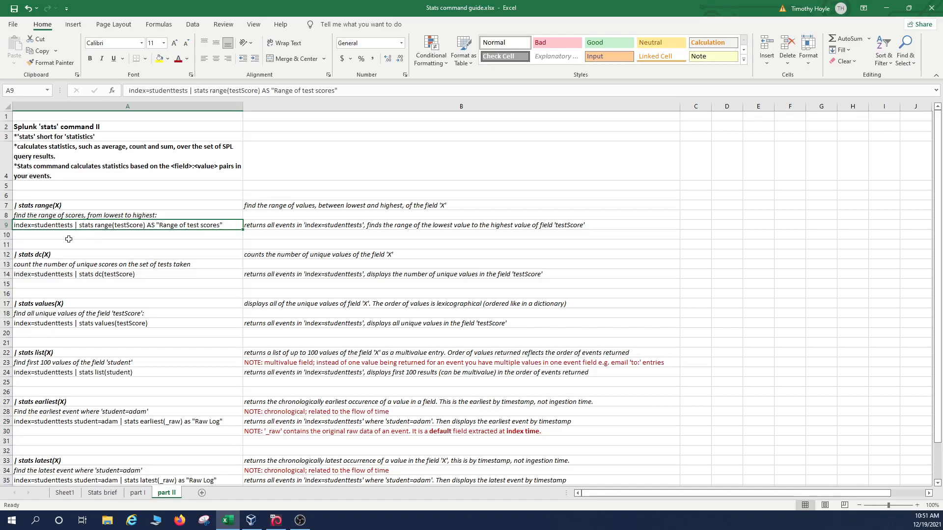
left_click(130, 217)
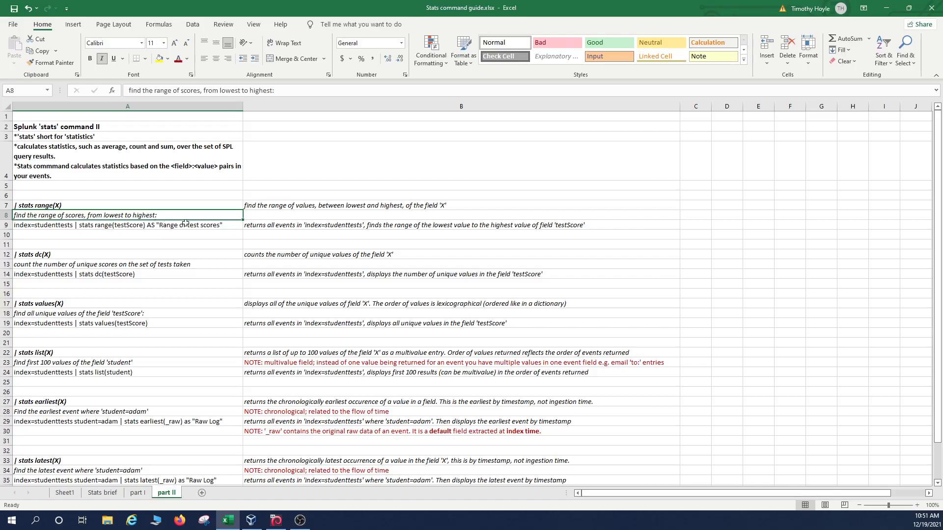
left_click(125, 225)
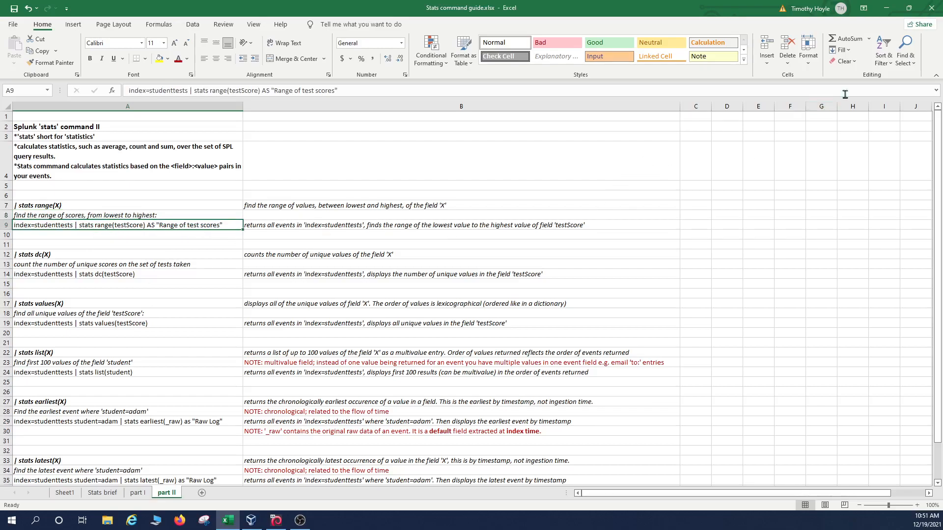
left_click(887, 8)
left_click_drag(336, 178, 17, 168)
Step: Replace the query with index=studenttests | stats range(testScore) AS "Range of test scores" and run it
key("BackSpace")
type("index")
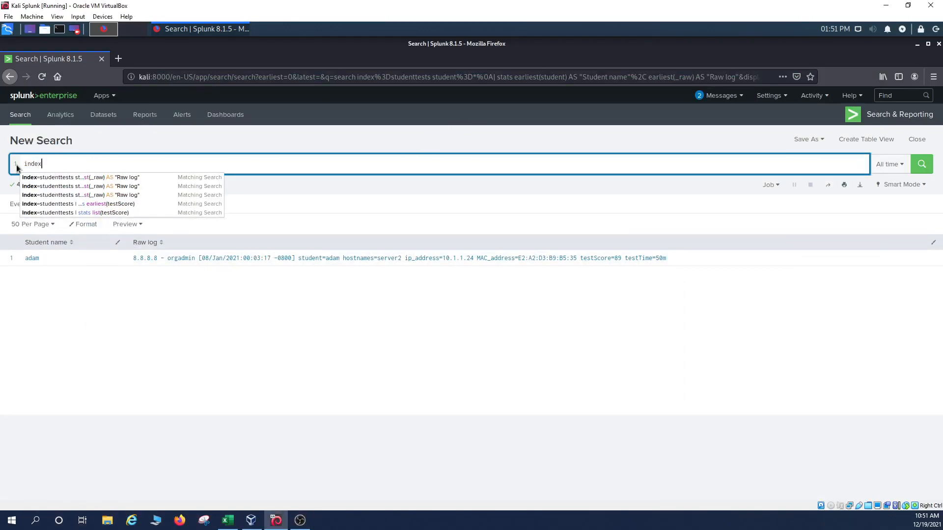
type("=studenttests")
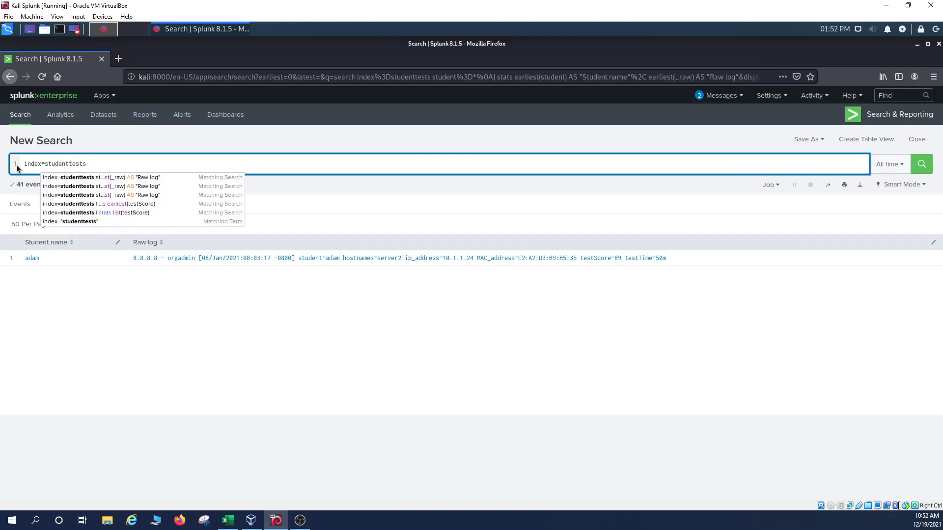
type(" | stats range(testScore")
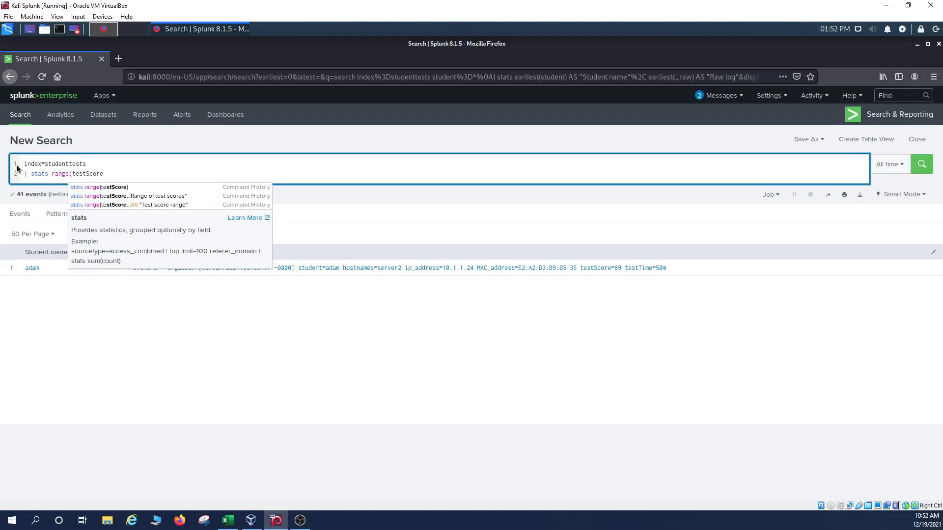
type(")")
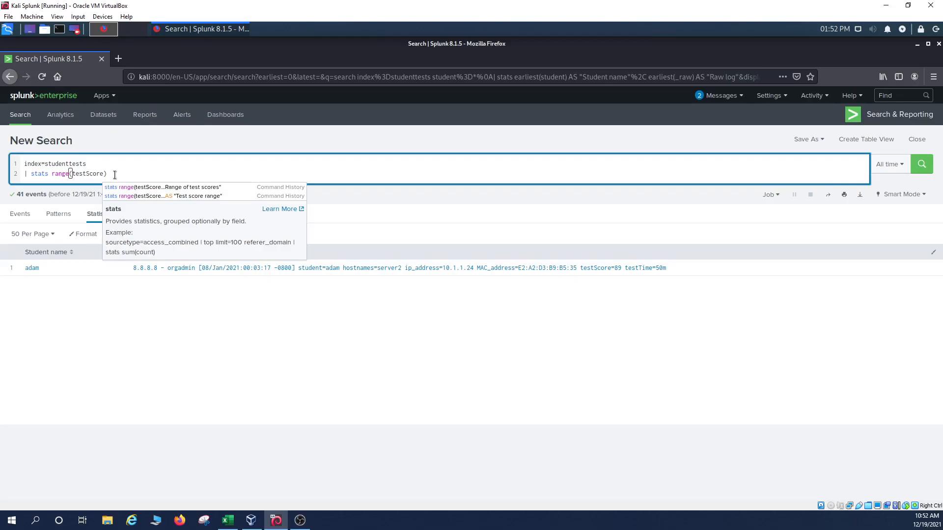
type("AS")
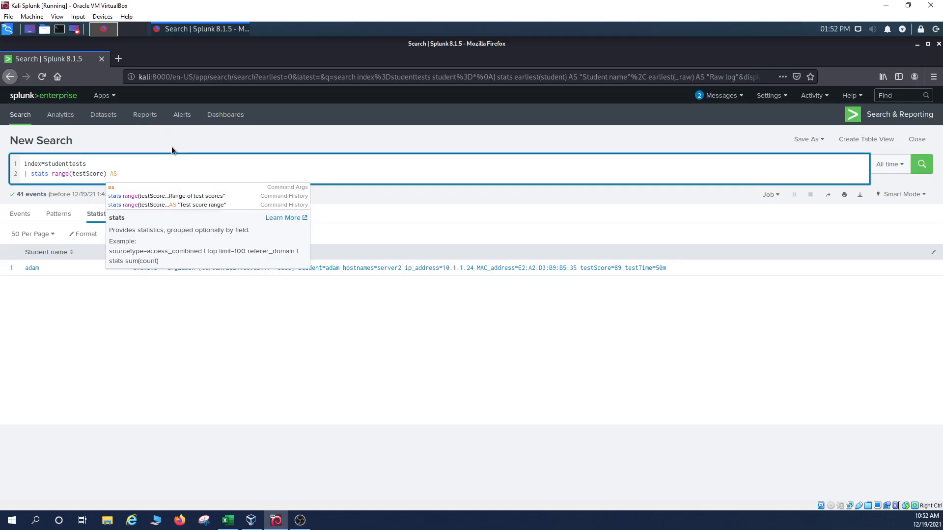
type(" \"Range of test scores")
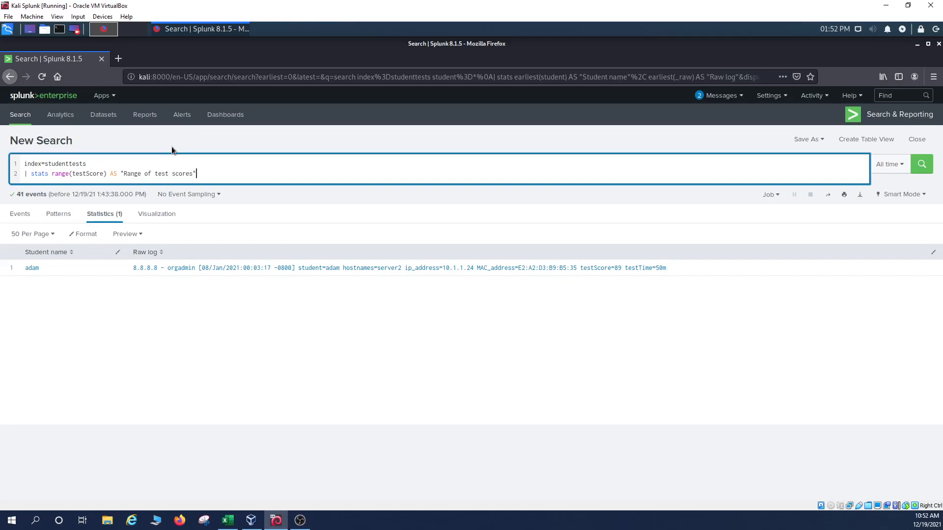
key("Return")
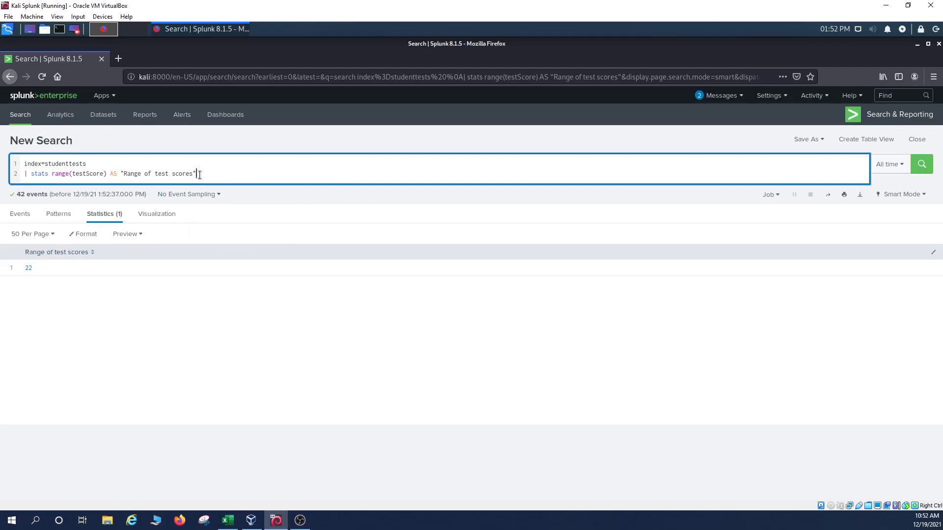
Step: Insert min(testScore) AS "Lowest test score", max(testScore) AS "Highest test score" before range(testScore)
left_click_drag(200, 175, 54, 176)
left_click(54, 175)
type("min")
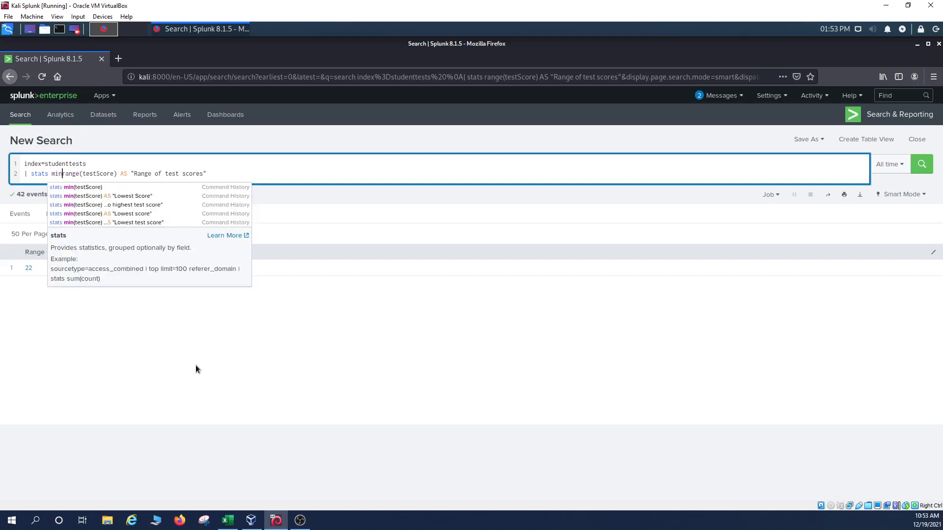
type("(tes")
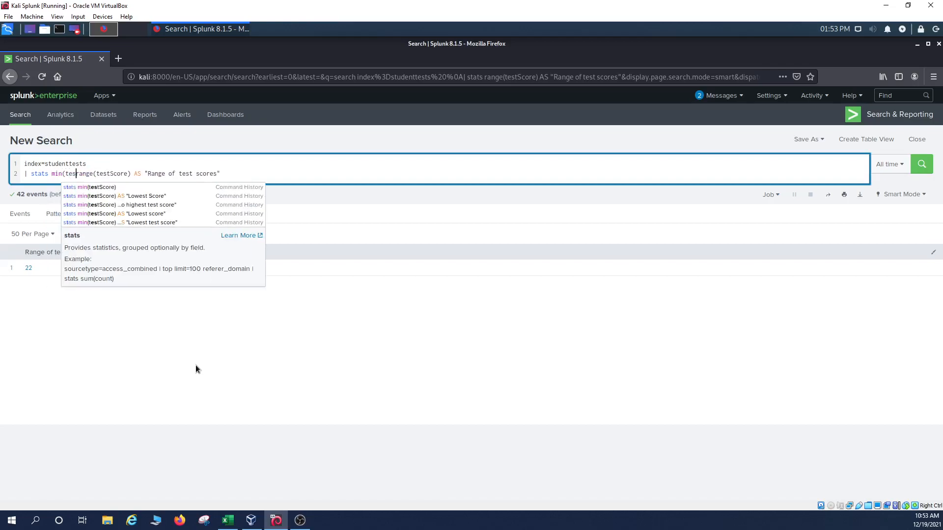
type("tSco")
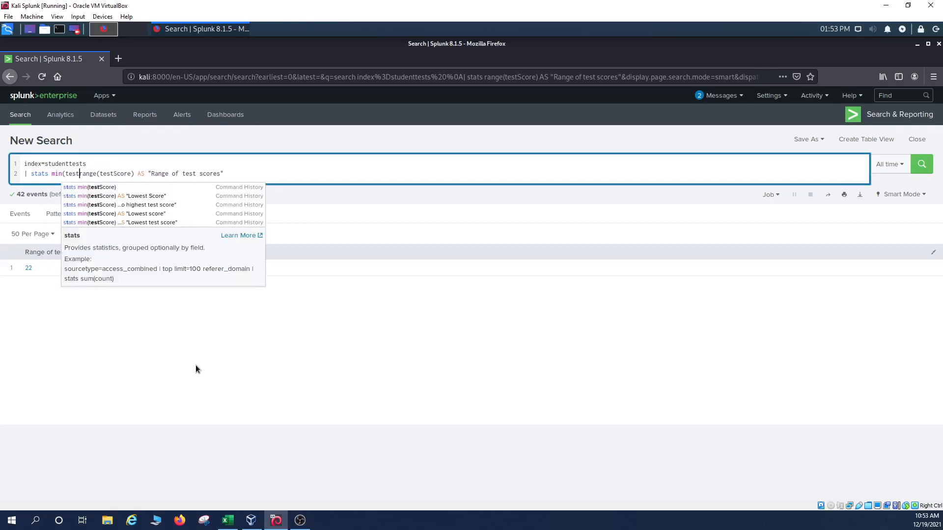
type("re)")
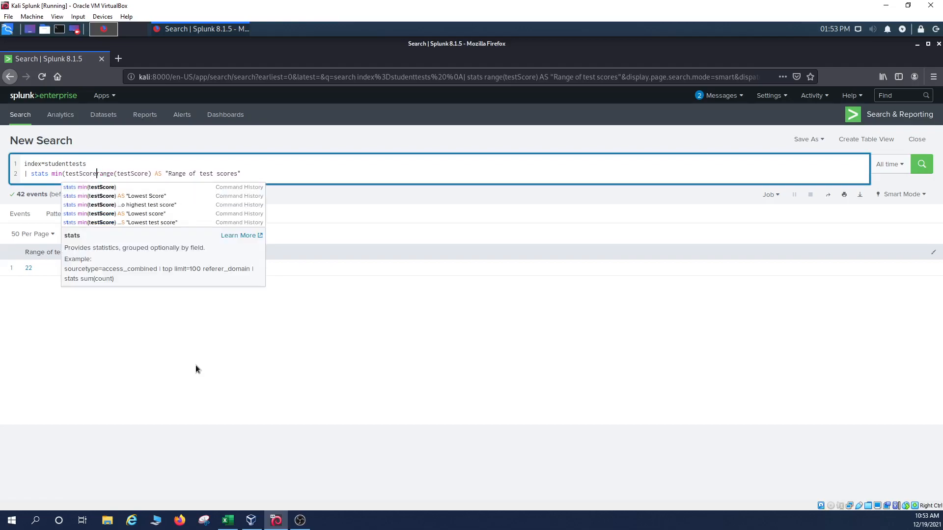
type(" AS ")
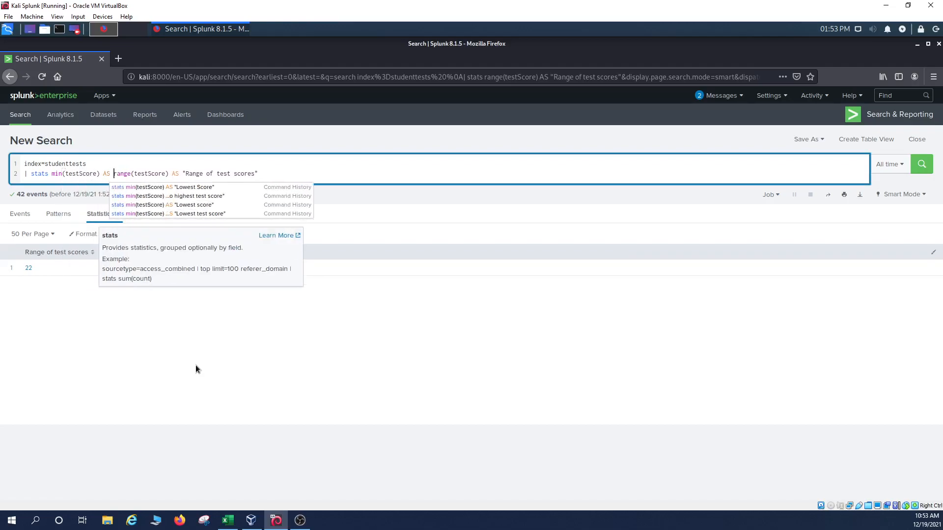
type("\"")
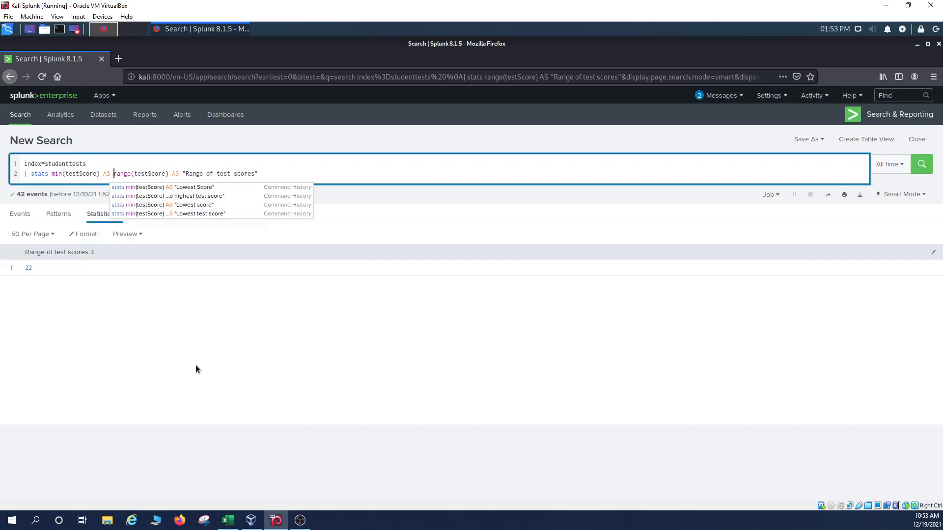
type("Loe")
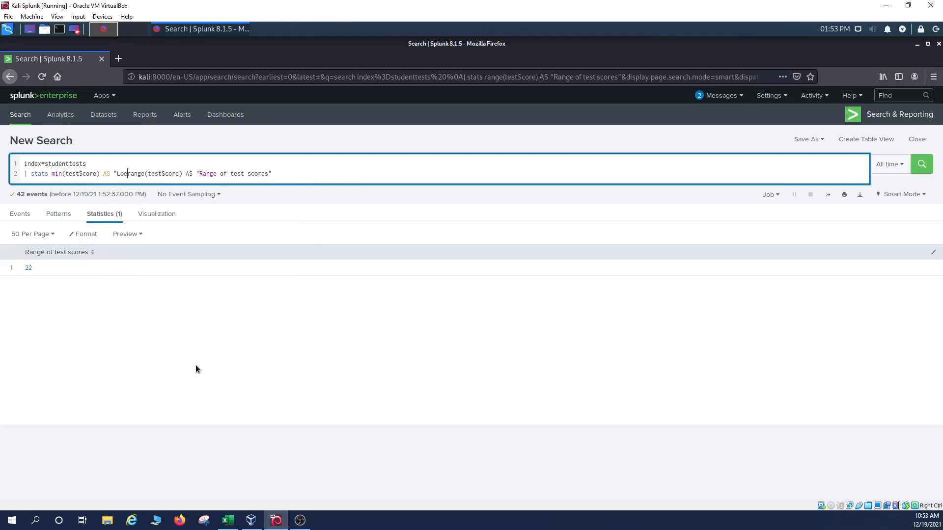
type("est test sc")
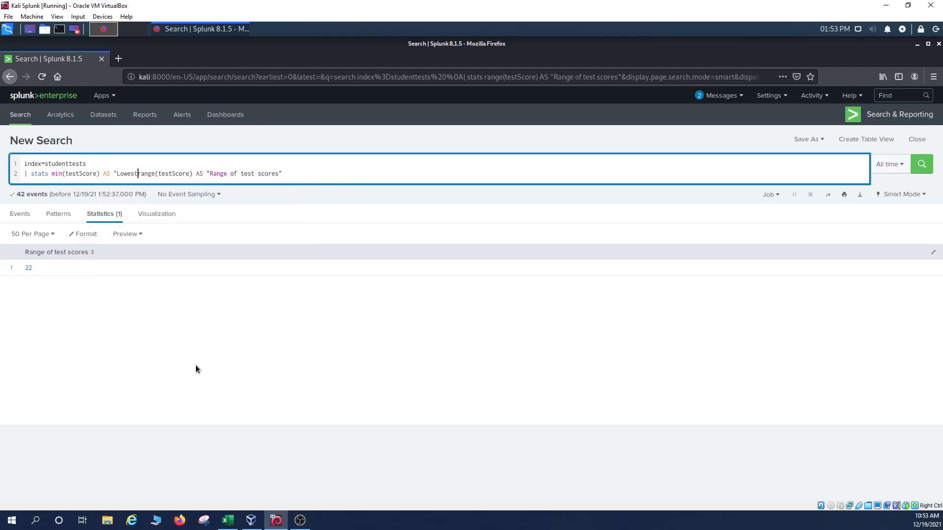
type("ore\"")
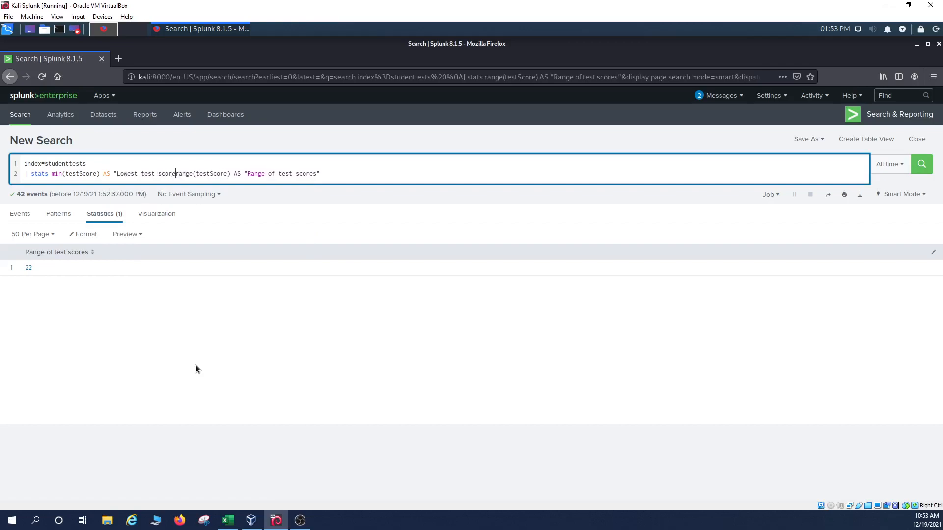
type(",")
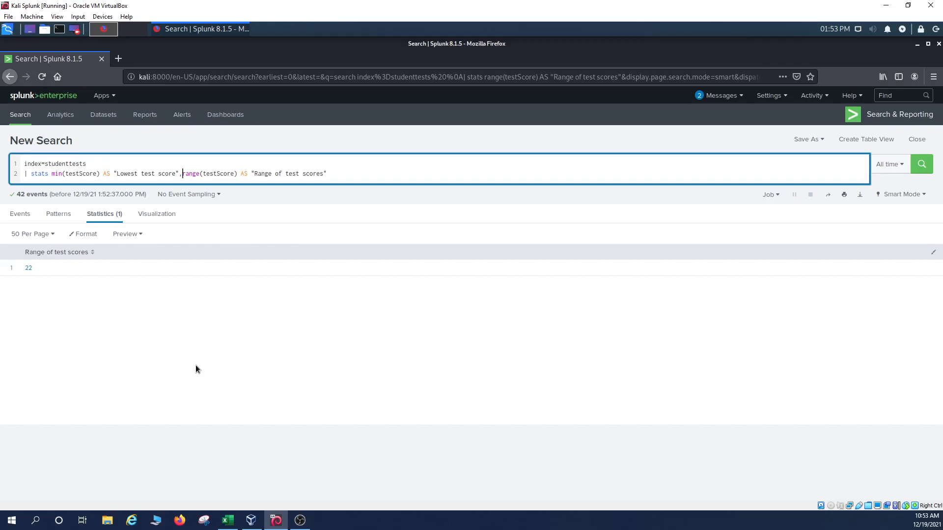
type(" max(t")
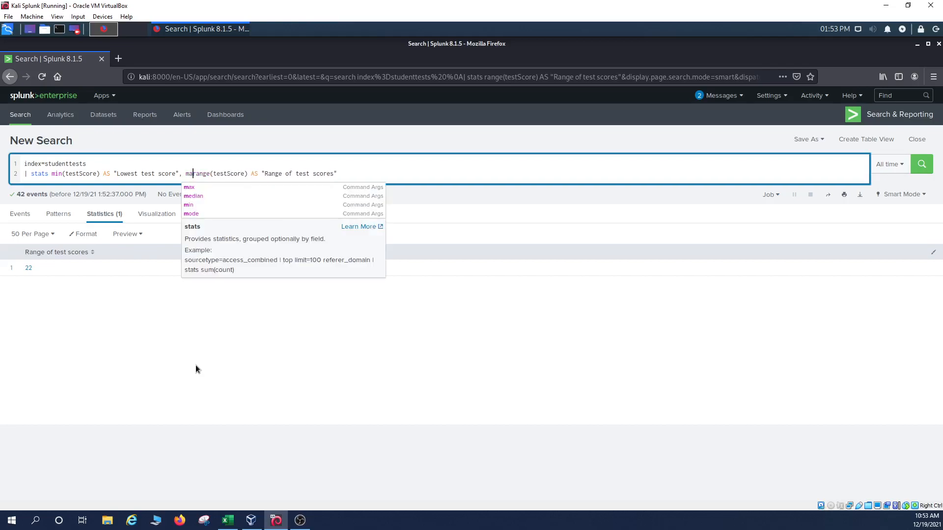
type("est")
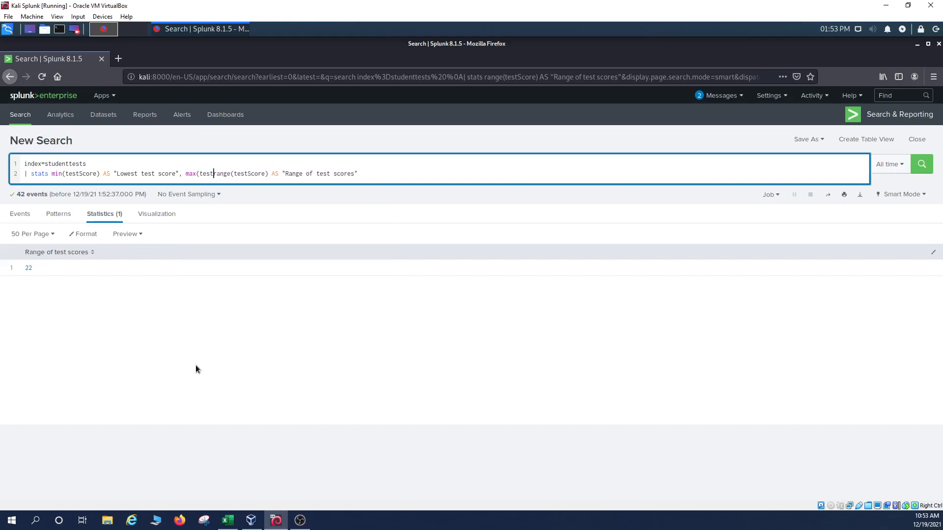
type("s")
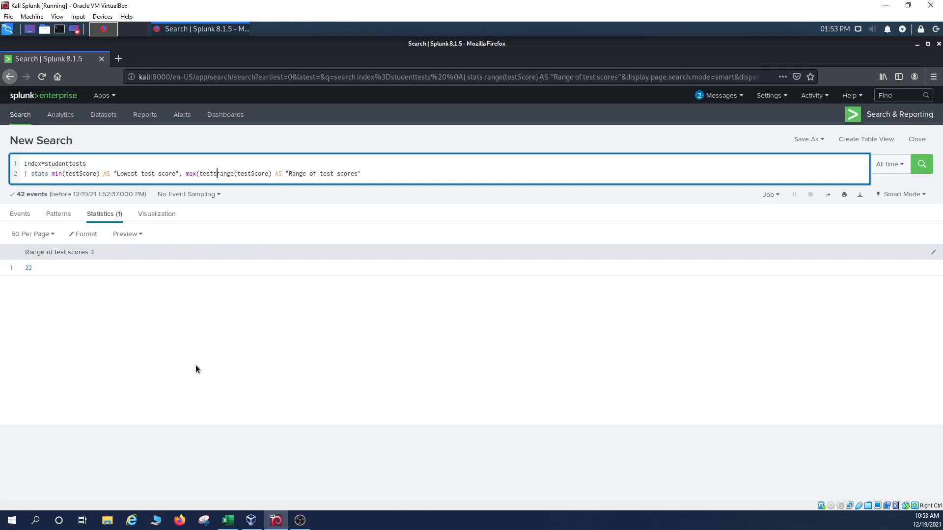
type("core) ")
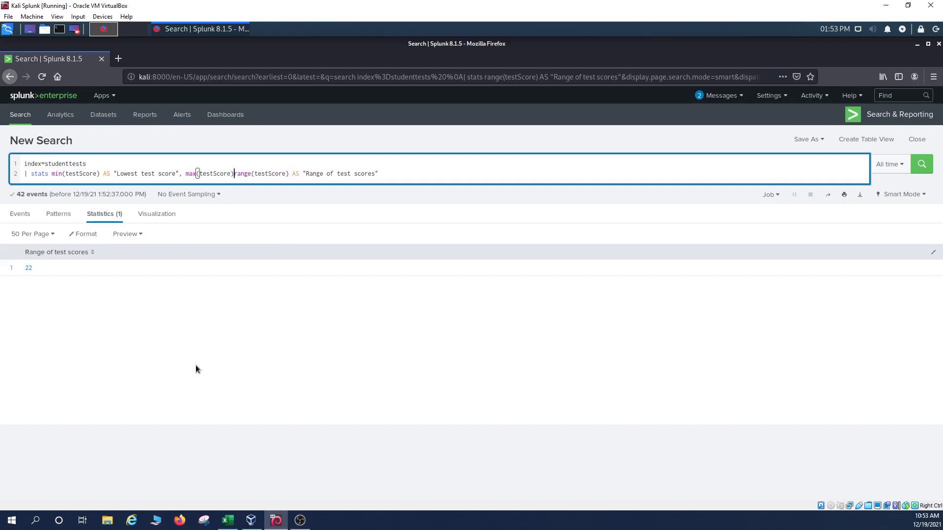
type("AS \"")
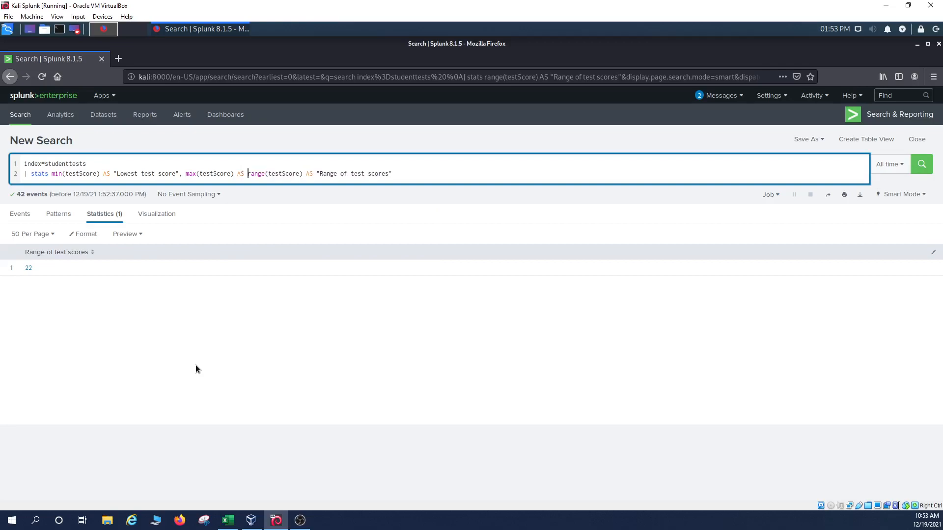
type("Highest tes")
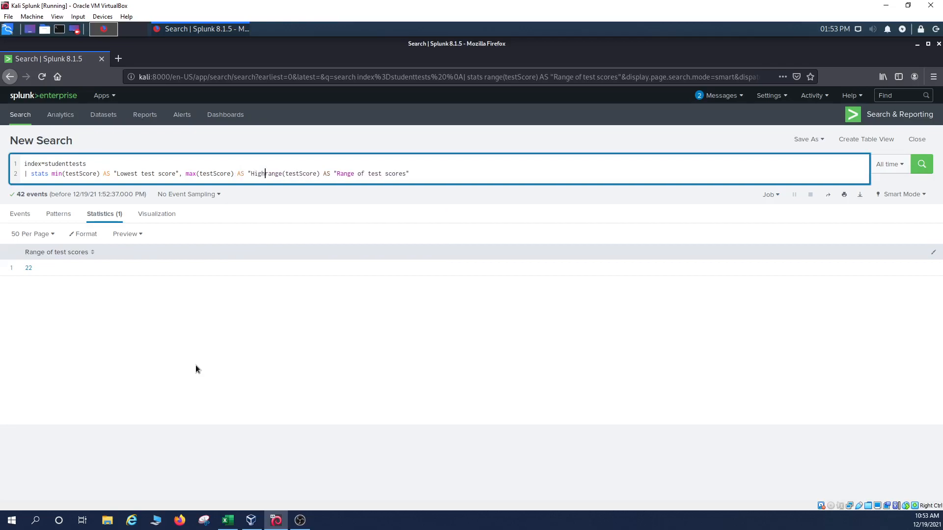
type("t score\"")
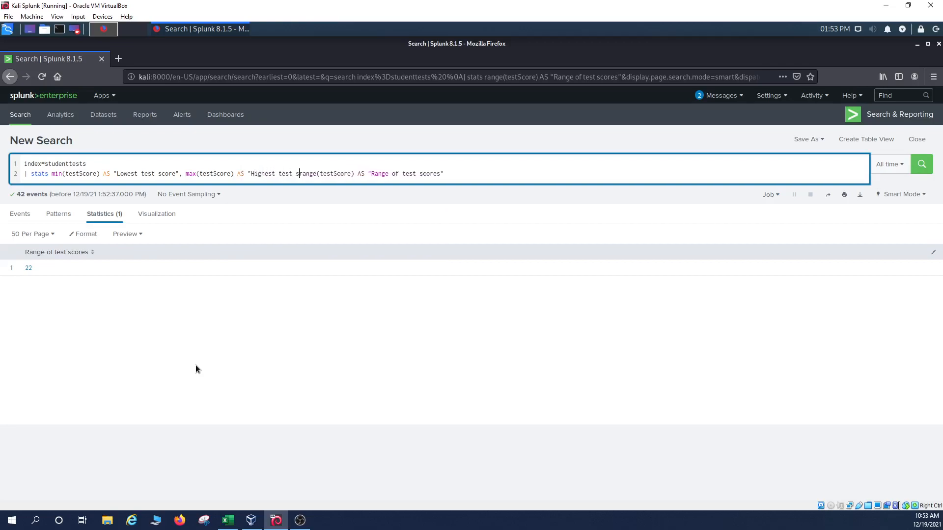
type(",")
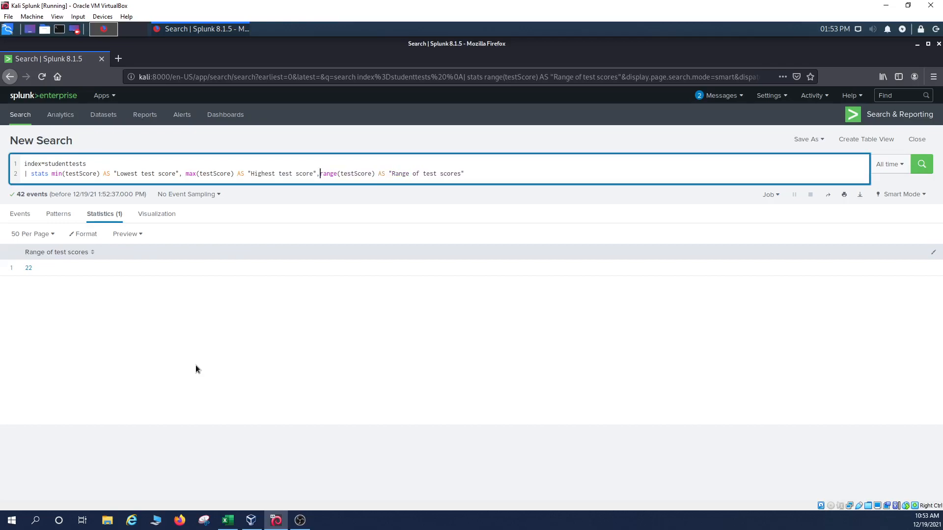
double_click(328, 173)
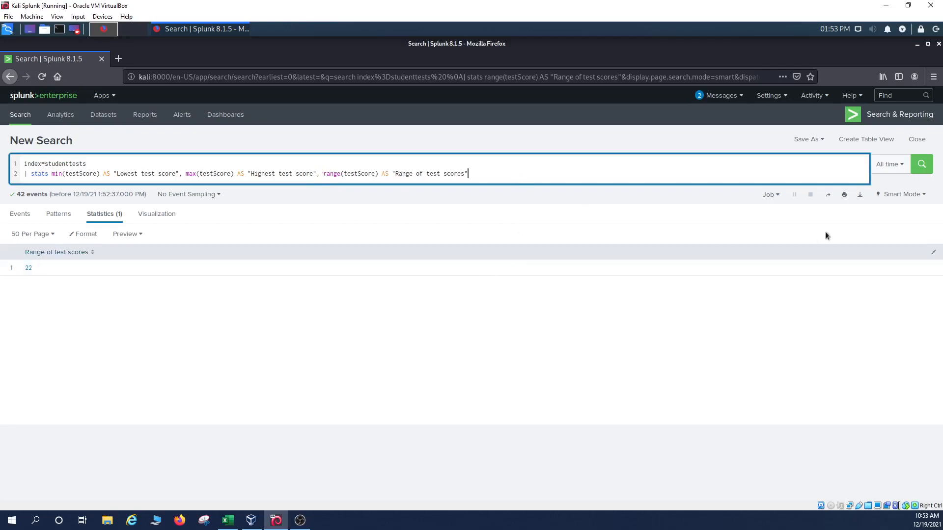
Step: Run the extended search for lowest 77, highest 99, range 22, and highlight testScore in range()
left_click(919, 166)
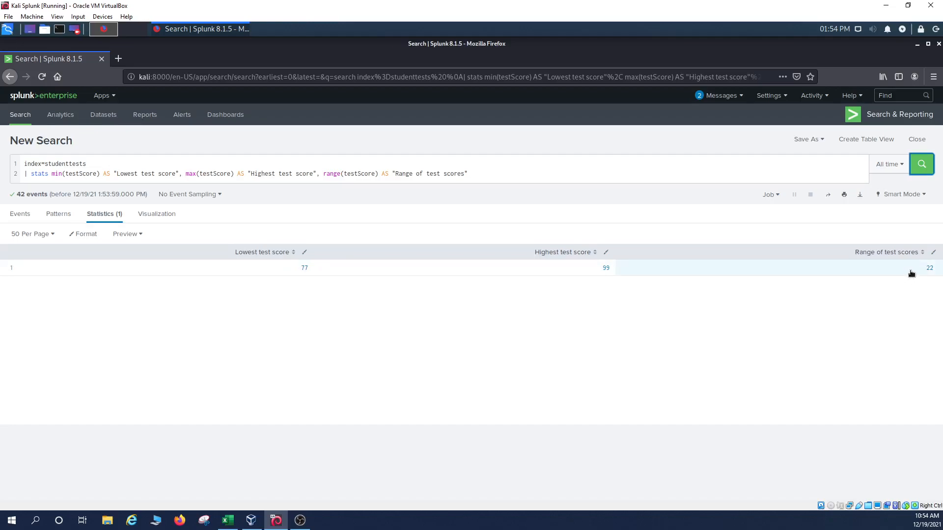
left_click(376, 169)
double_click(370, 172)
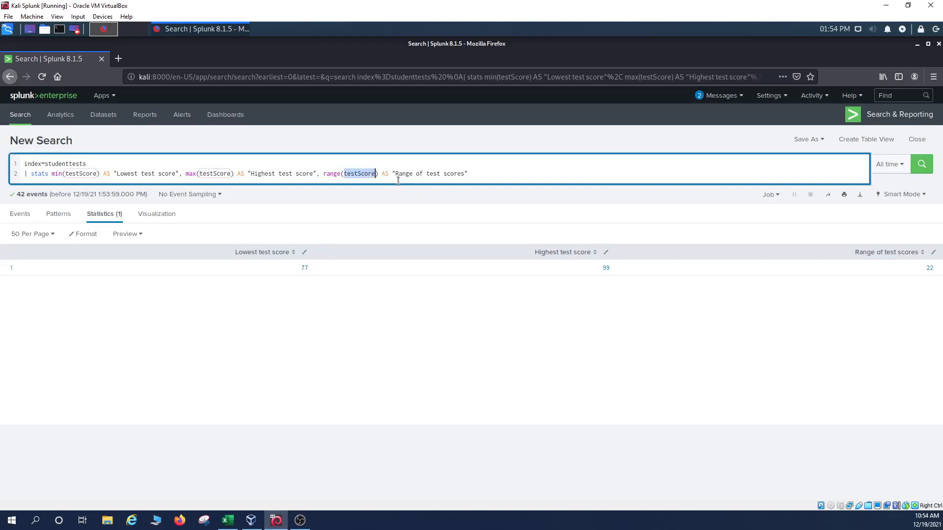
left_click(478, 175)
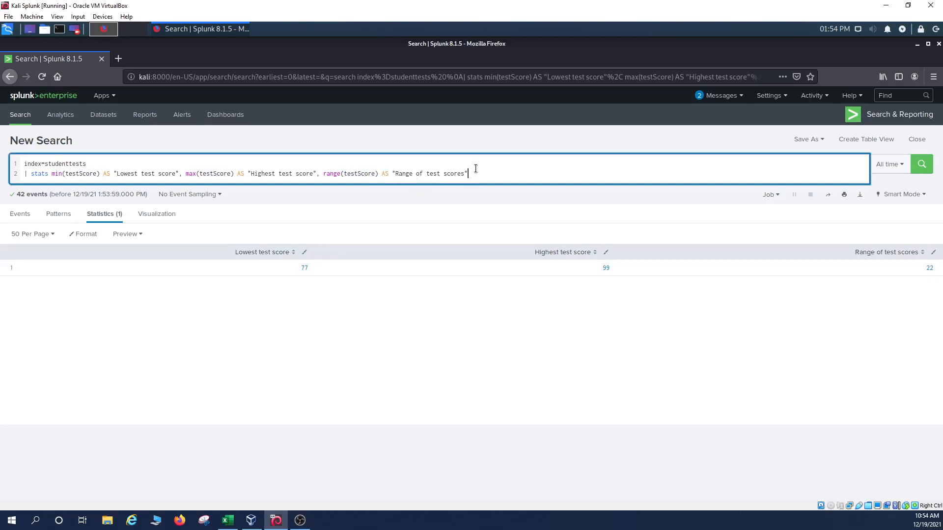
left_click(227, 521)
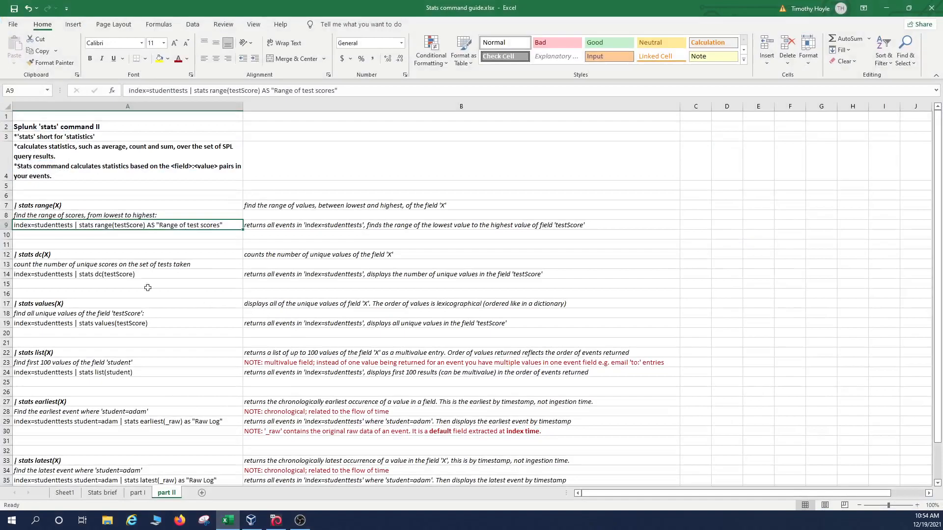
left_click(104, 257)
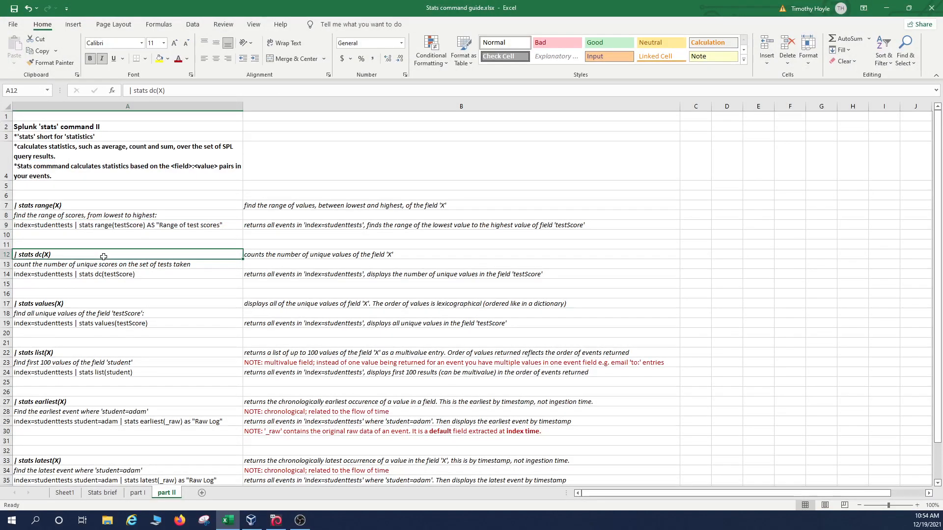
left_click(260, 258)
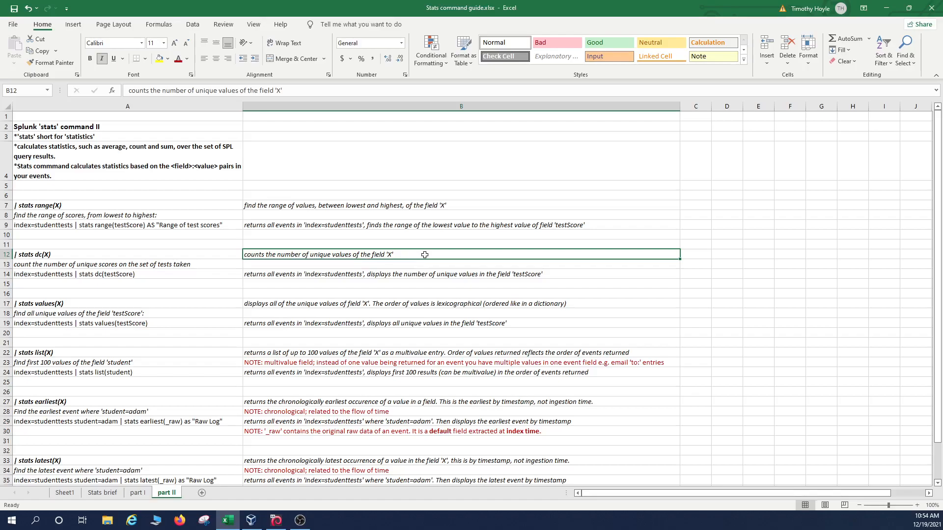
left_click(199, 265)
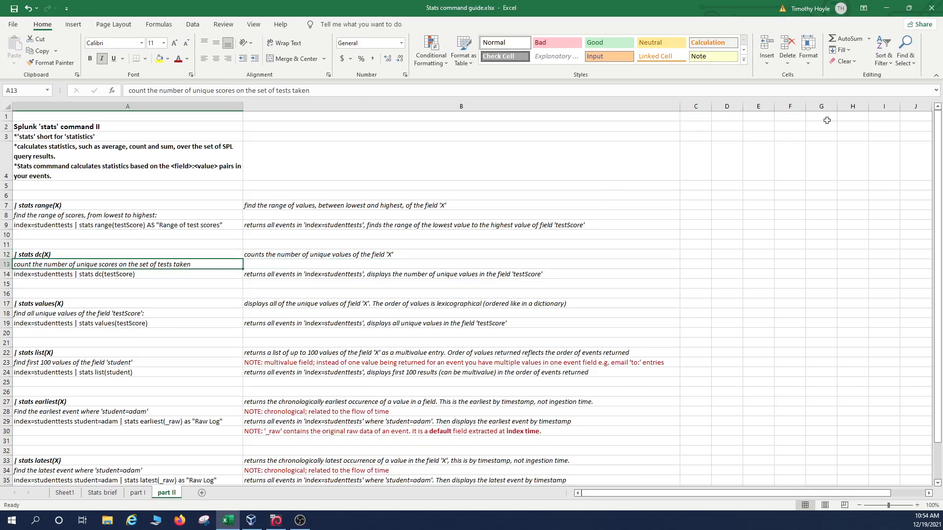
left_click(886, 15)
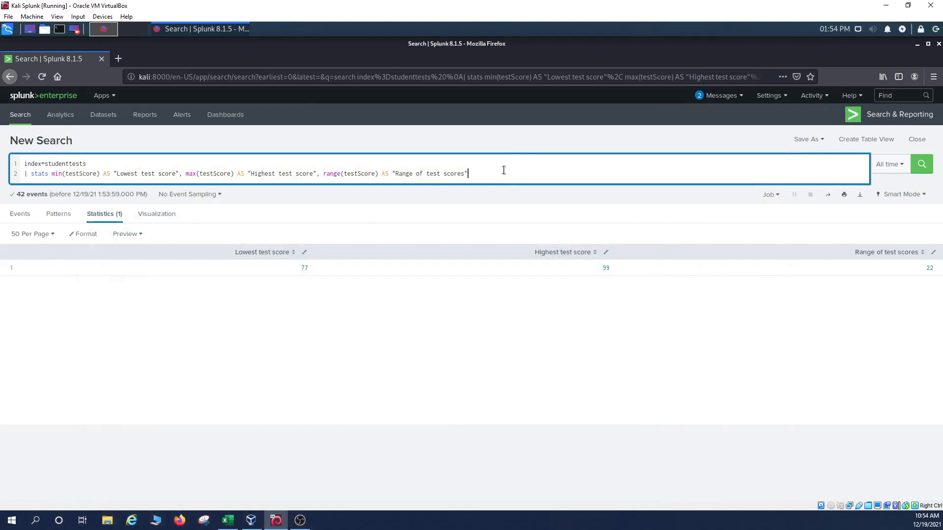
Step: Replace the query with index=studenttests | stats dc(testScore) and run it, getting 17 distinct scores
key("ctrl+a")
key("BackSpace")
type("inde")
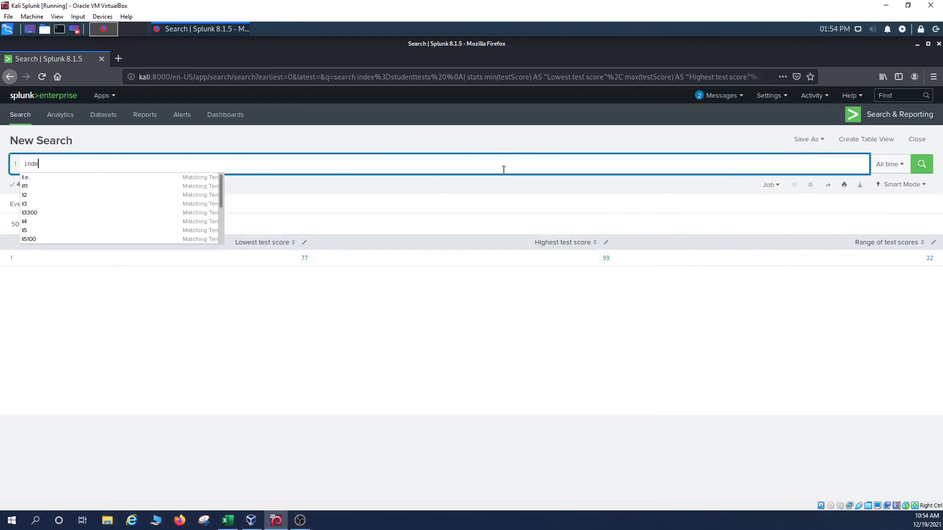
type("x=stud")
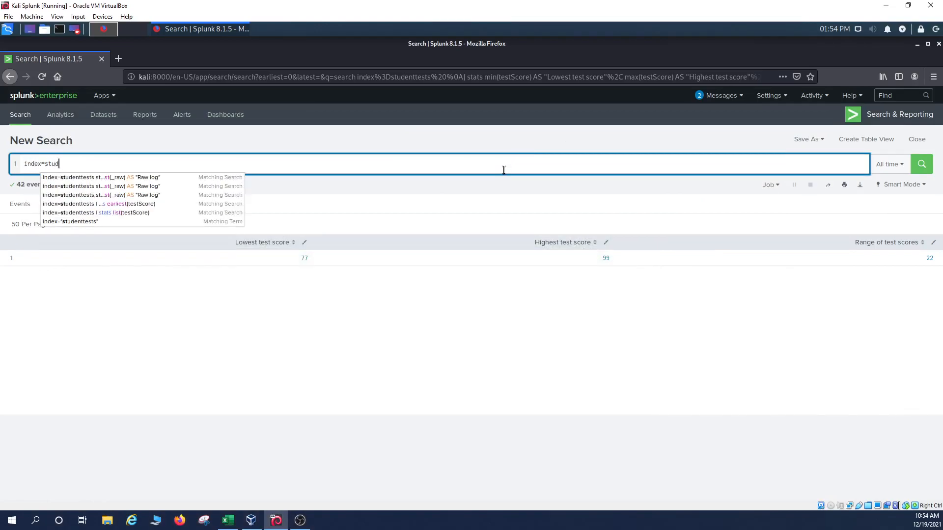
type("enttests")
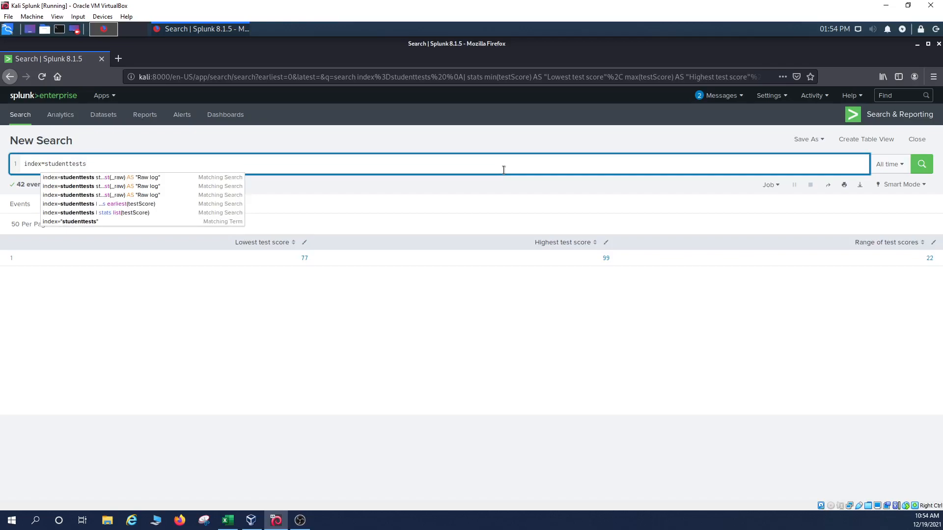
key("shift+Return")
type("| stats")
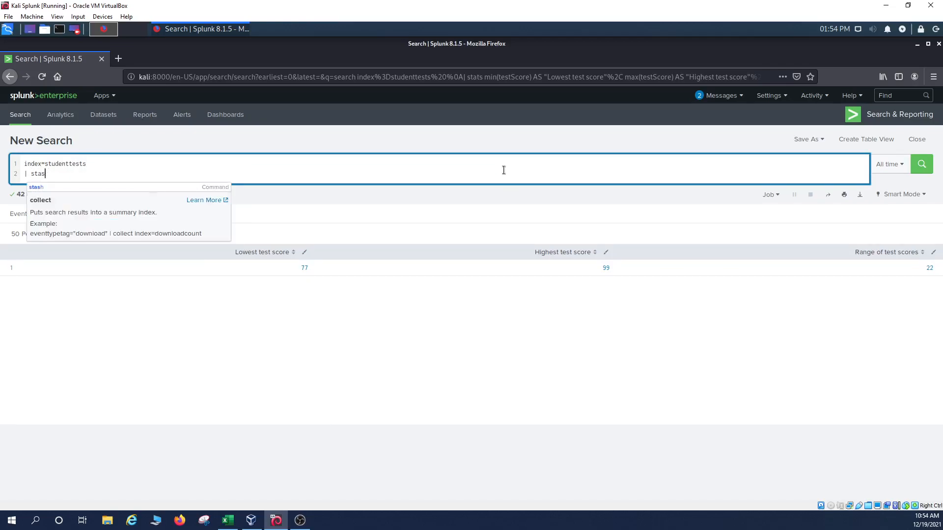
type(" dc")
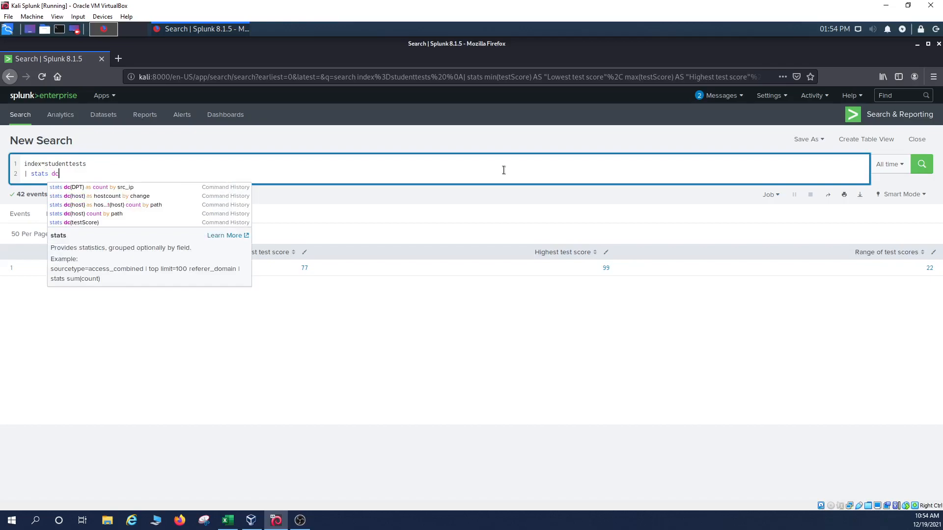
type("(t")
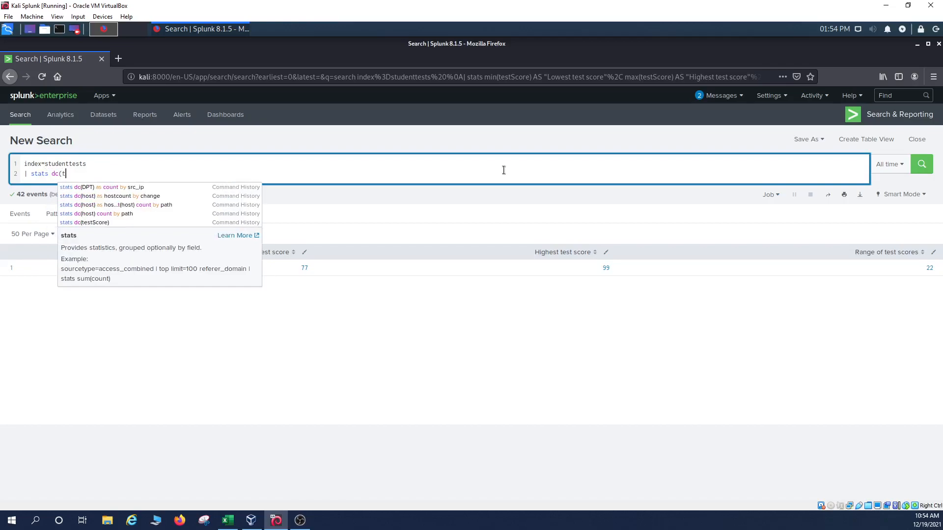
type("estScore)")
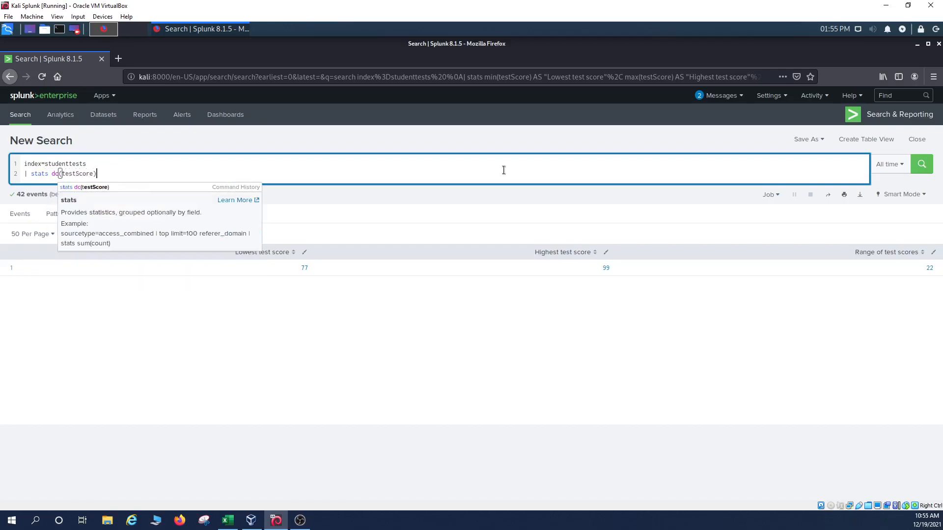
key("Return")
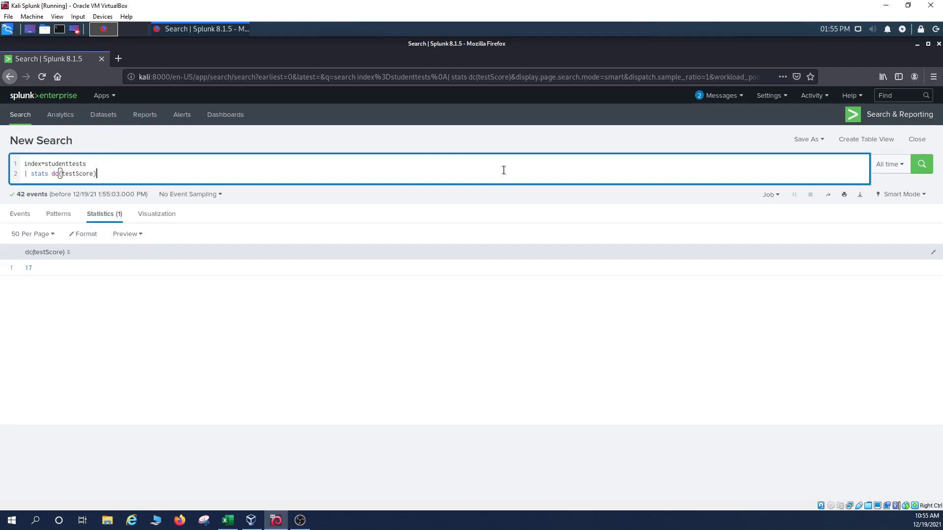
key("BackSpace")
key("BackSpace")
key("BackSpace")
key("BackSpace")
key("BackSpace")
key("BackSpace")
key("BackSpace")
key("BackSpace")
key("BackSpace")
key("BackSpace")
key("BackSpace")
key("BackSpace")
key("BackSpace")
key("BackSpace")
key("BackSpace")
key("BackSpace")
key("BackSpace")
key("BackSpace")
key("BackSpace")
key("BackSpace")
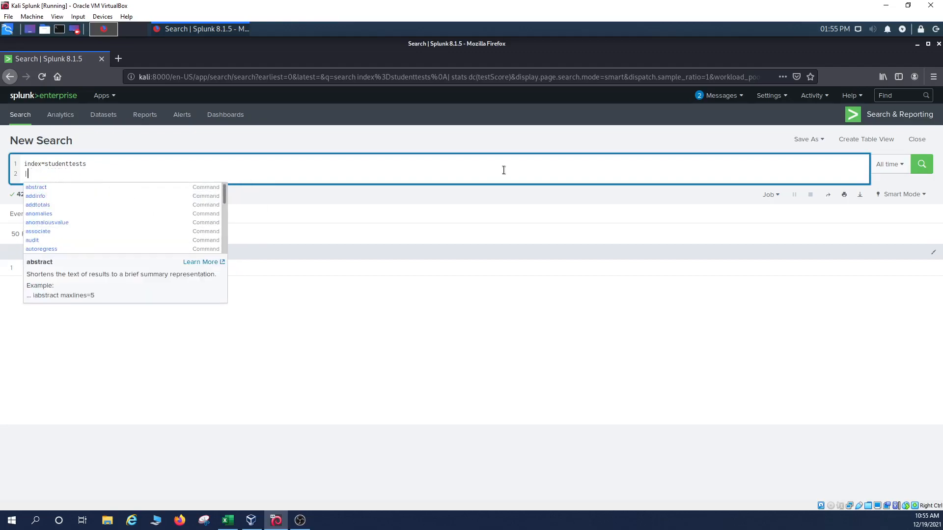
Step: Change the query to index=studenttests testScore=* | stats count and run it, counting 41 events
key("BackSpace")
key("BackSpace")
type("testScore")
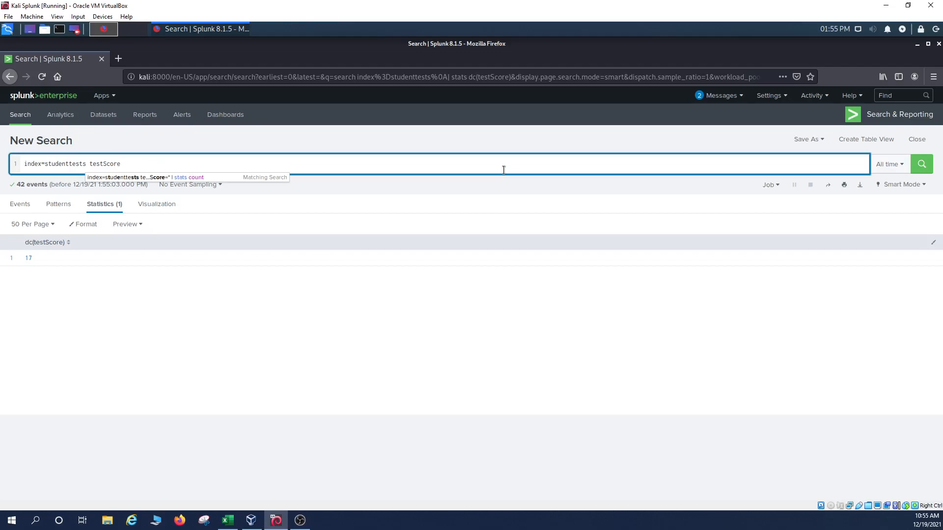
type("*")
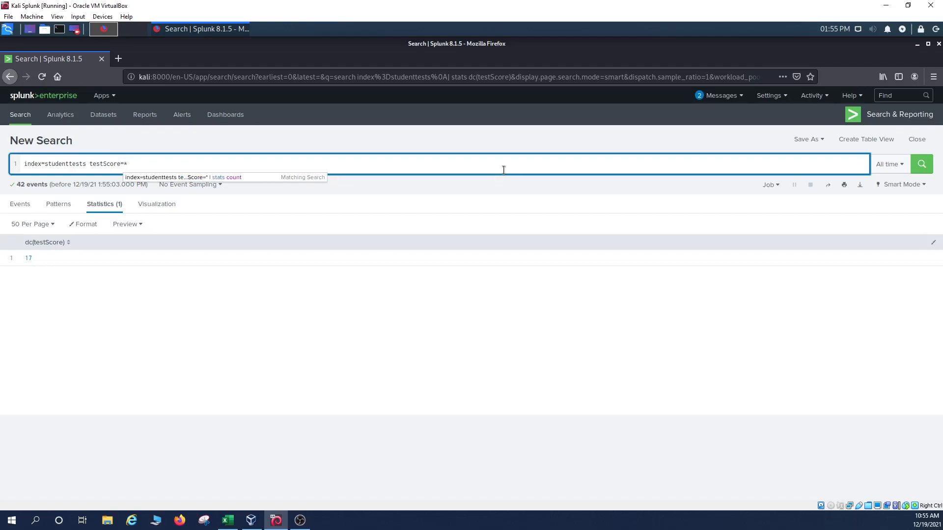
key("shift+Return")
type("| stas")
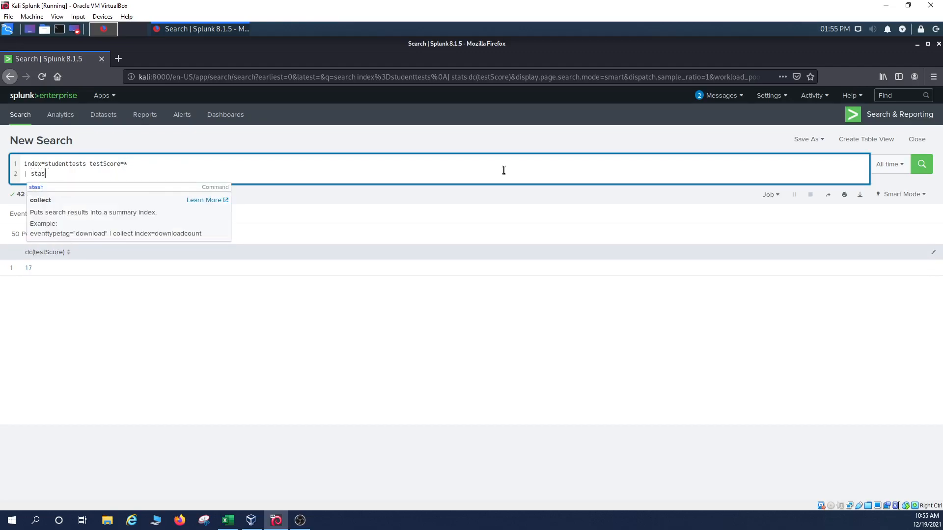
key("BackSpace")
type("ts count")
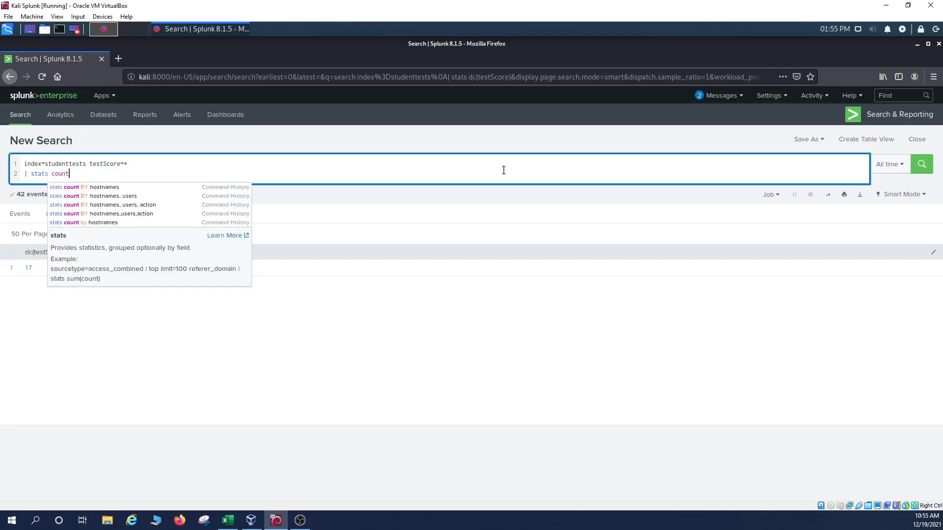
key("Return")
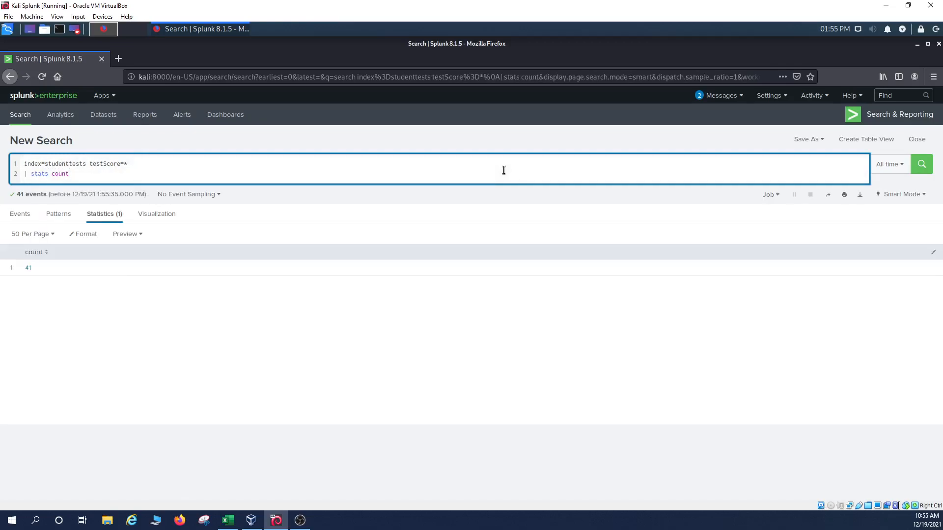
double_click(127, 165)
left_click(130, 165)
Step: Drop the testScore=* filter and swap count for dc(testScore), returning 17 distinct scores across 42 events
left_click_drag(127, 164, 90, 164)
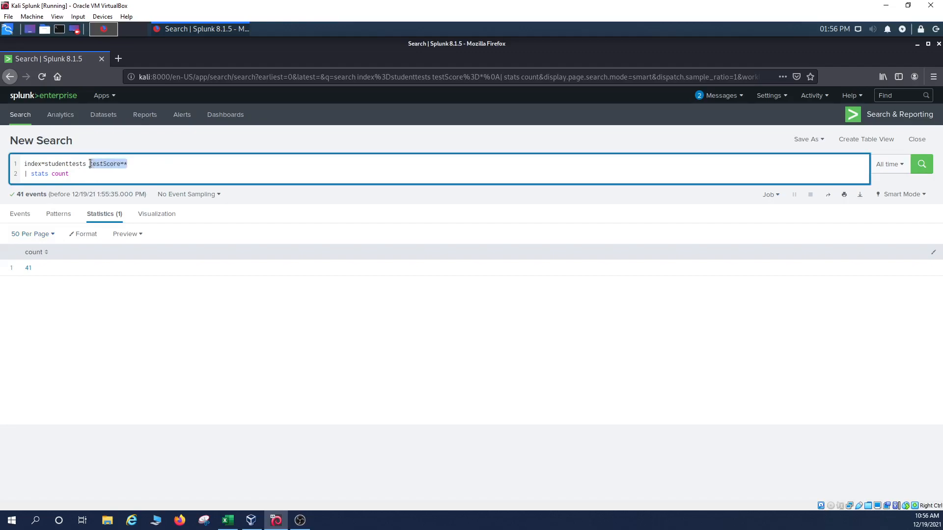
key("BackSpace")
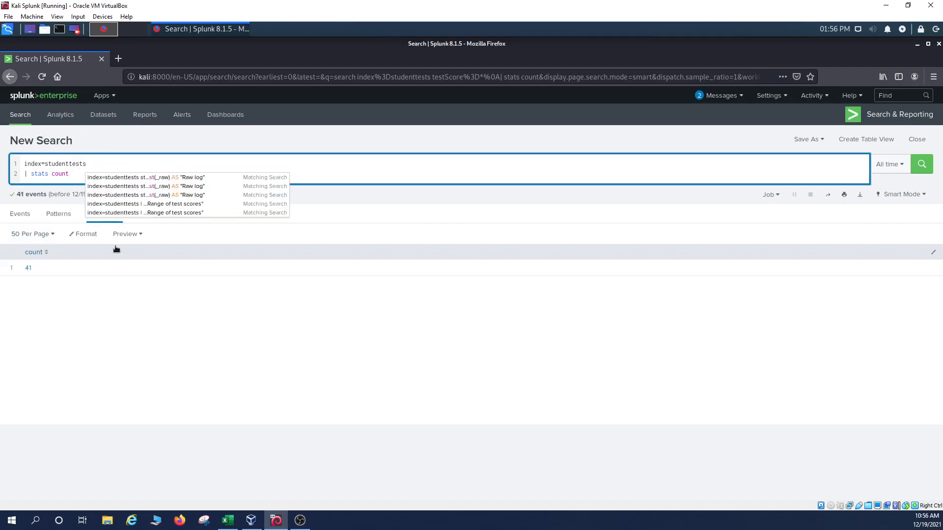
key("Down")
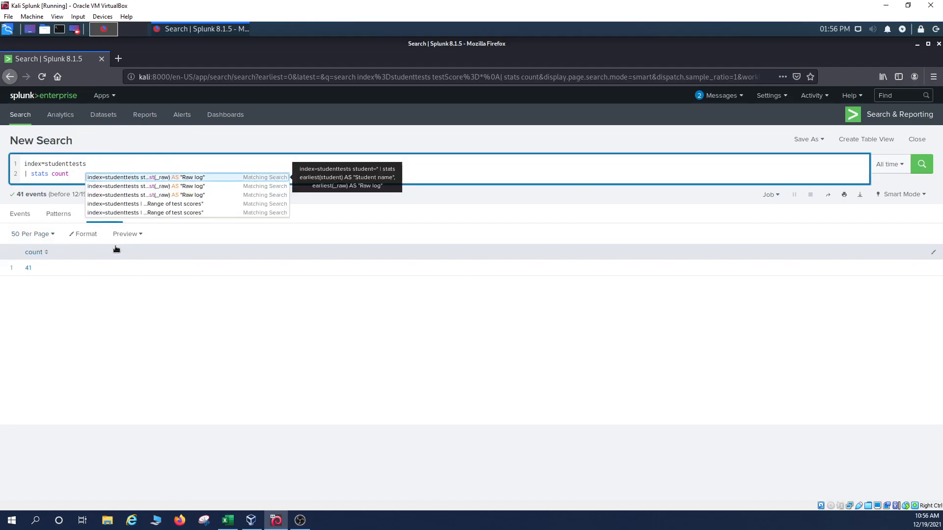
left_click(75, 173)
key("BackSpace")
key("BackSpace")
key("BackSpace")
key("BackSpace")
key("BackSpace")
type("dc")
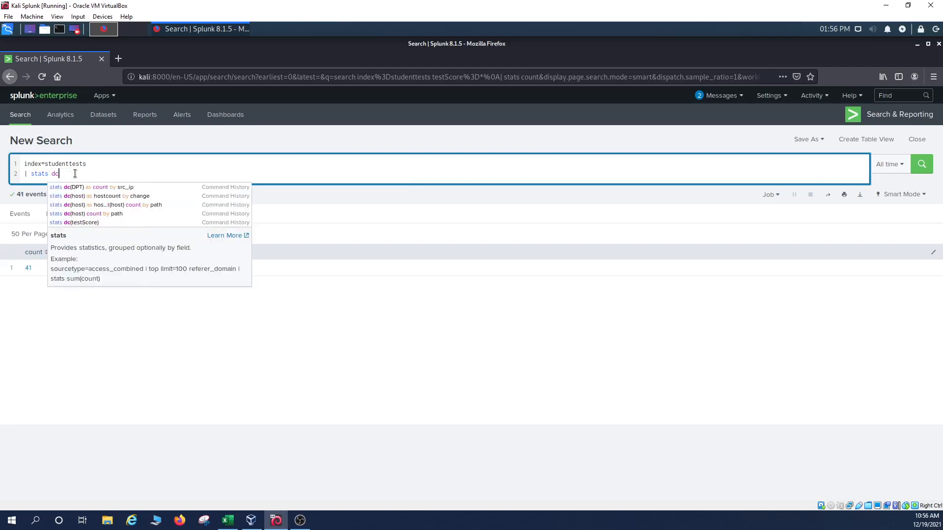
type("(testScore)")
key("Return")
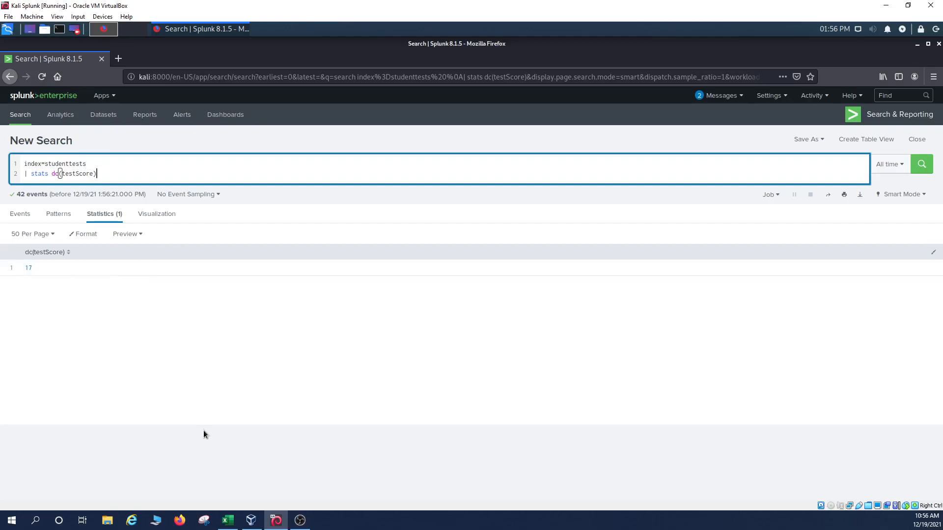
Step: Review the values(X) heading, description, example task and values(testScore) query in A17–A19, then return to Splunk
left_click(228, 521)
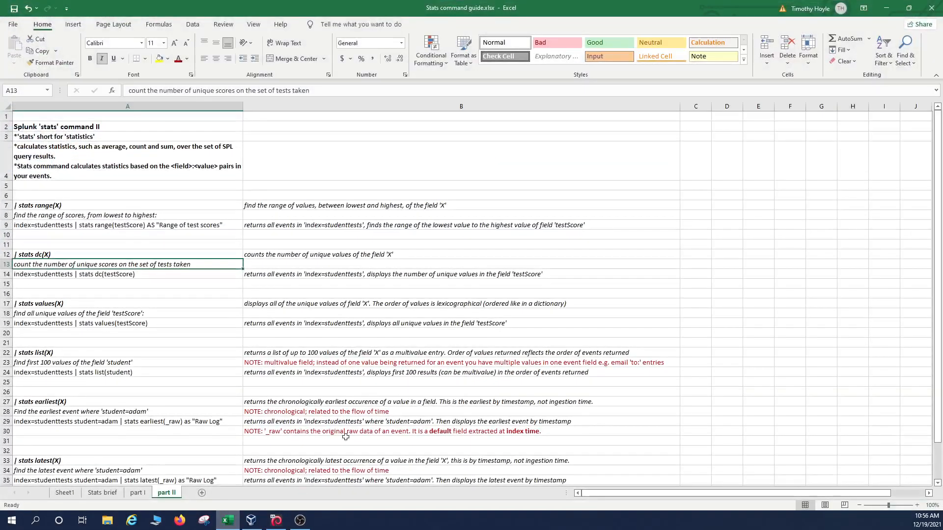
left_click(106, 305)
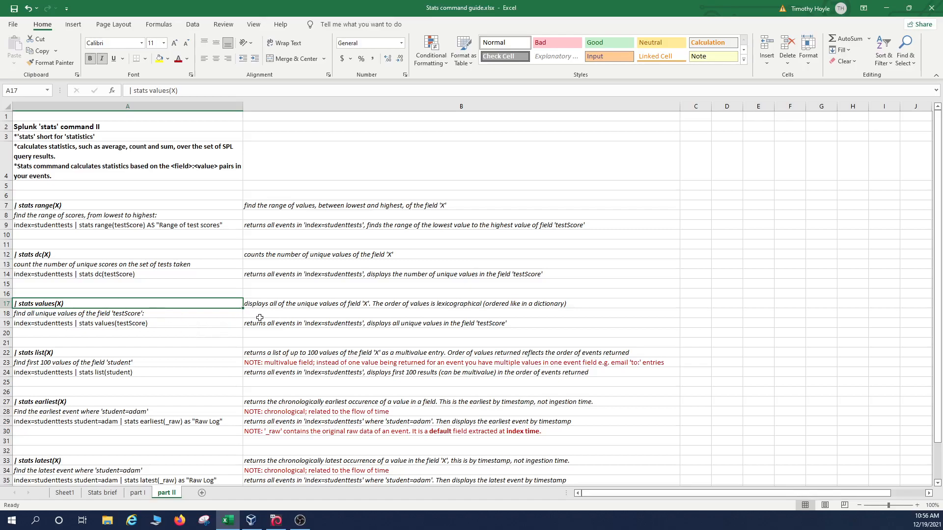
left_click(269, 303)
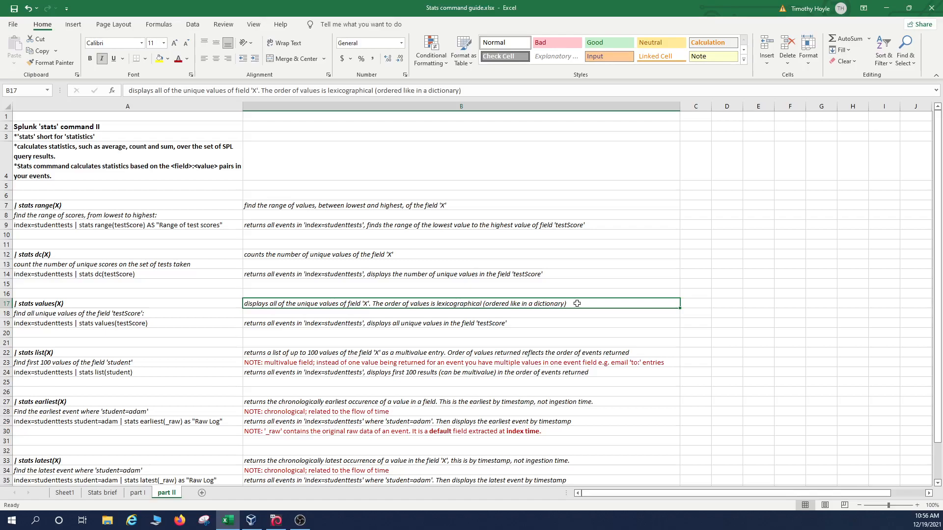
left_click(151, 314)
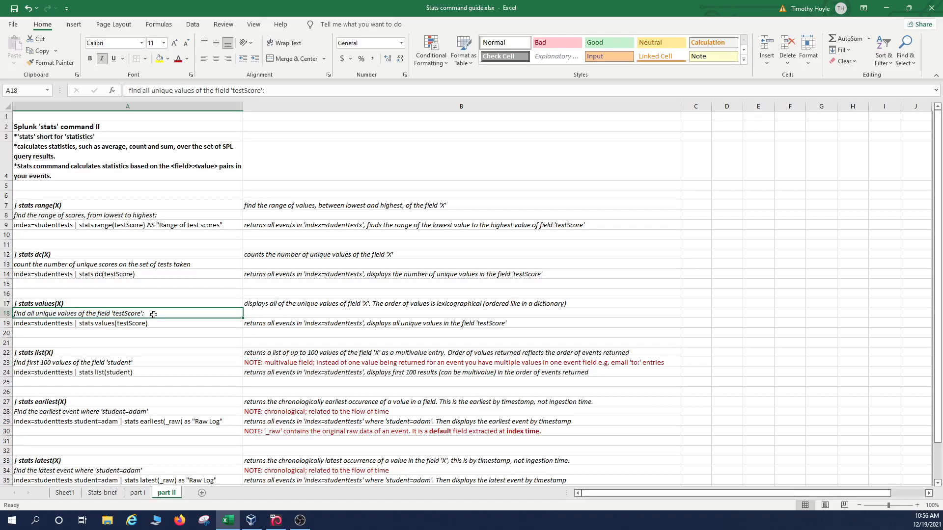
left_click(171, 323)
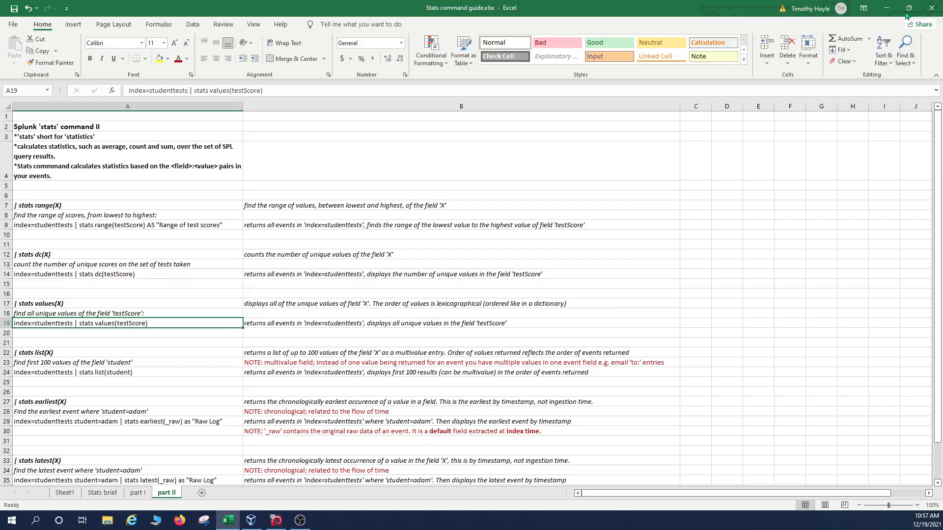
left_click(886, 8)
Step: Replace dc with values on line 2 and run it, listing unique scores 77 to 99
left_click(60, 173)
key("BackSpace")
key("BackSpace")
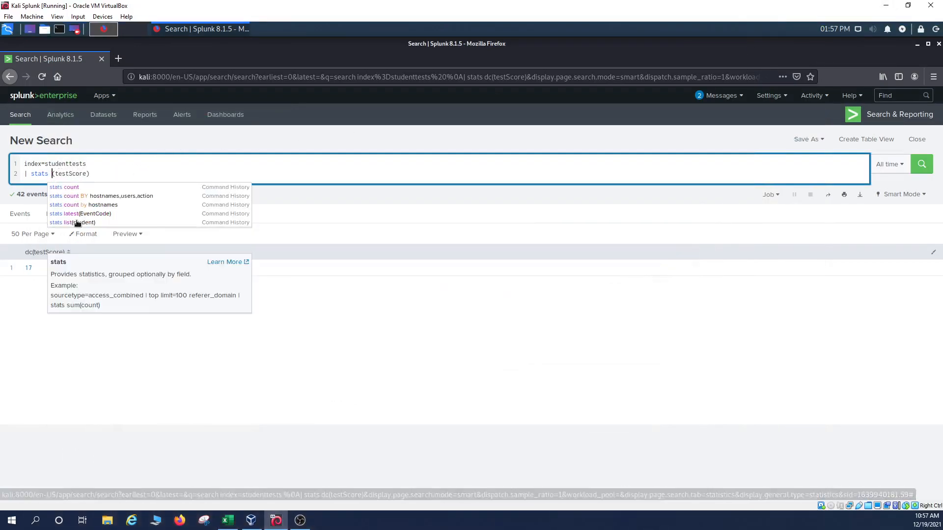
type("values")
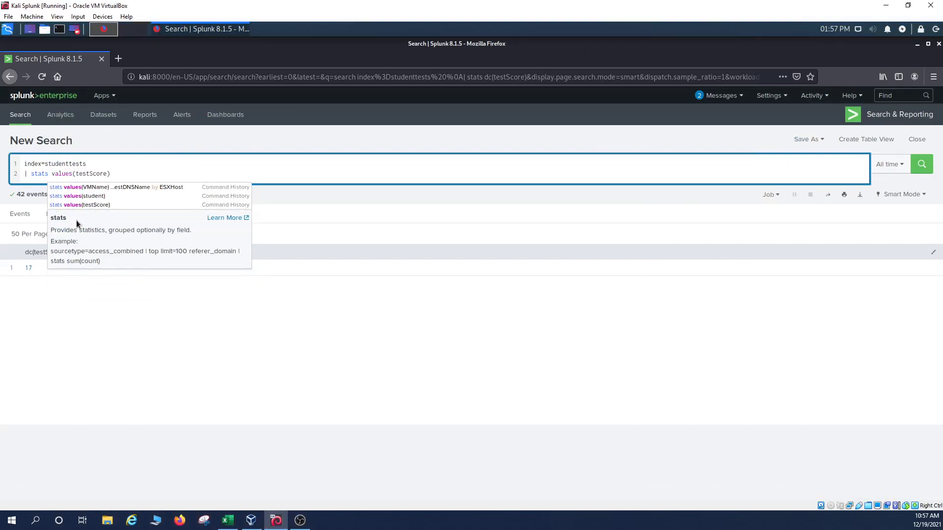
key("Return")
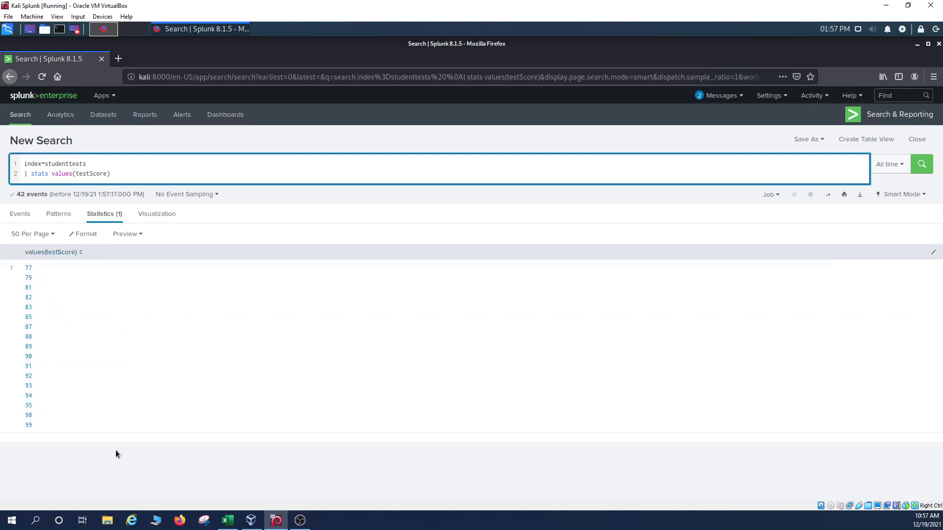
Step: Select the testScore argument in the Splunk query and bring the Excel stats guide back up
left_click(231, 521)
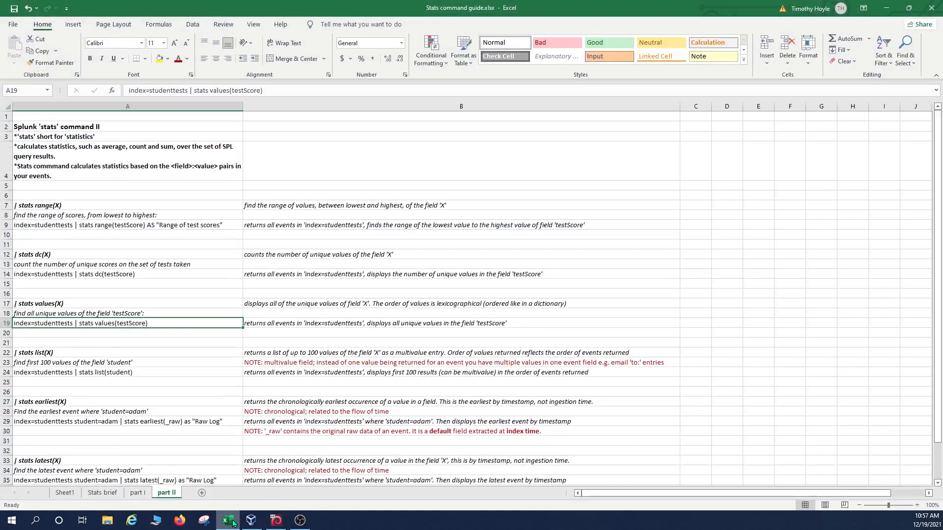
left_click(231, 522)
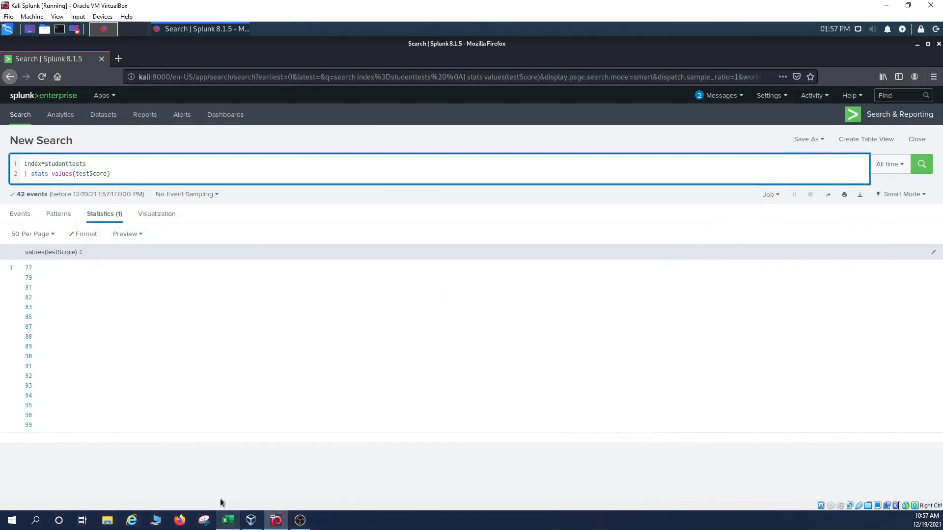
left_click_drag(114, 174, 74, 174)
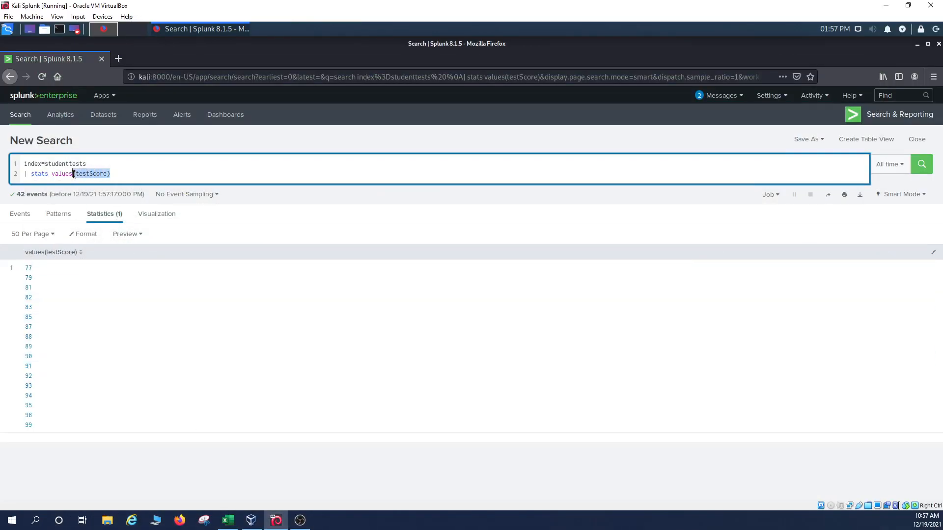
left_click(228, 520)
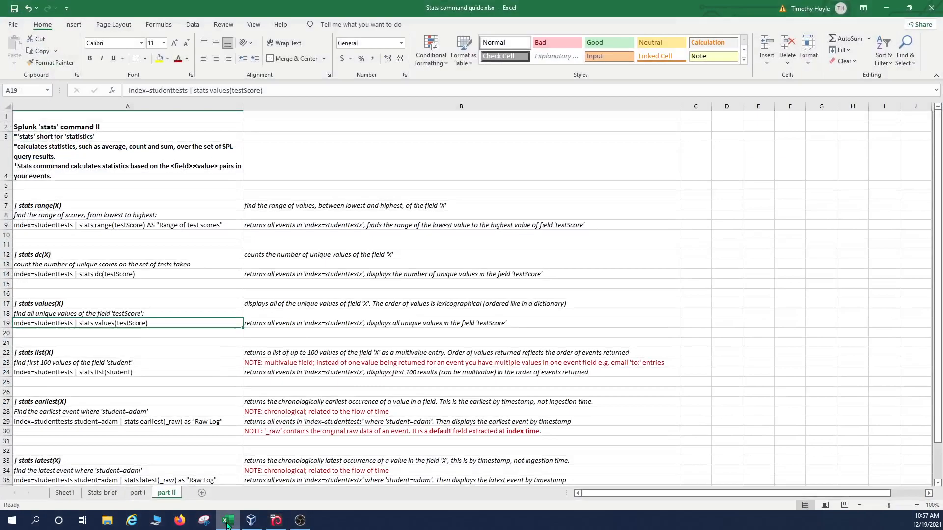
left_click(93, 353)
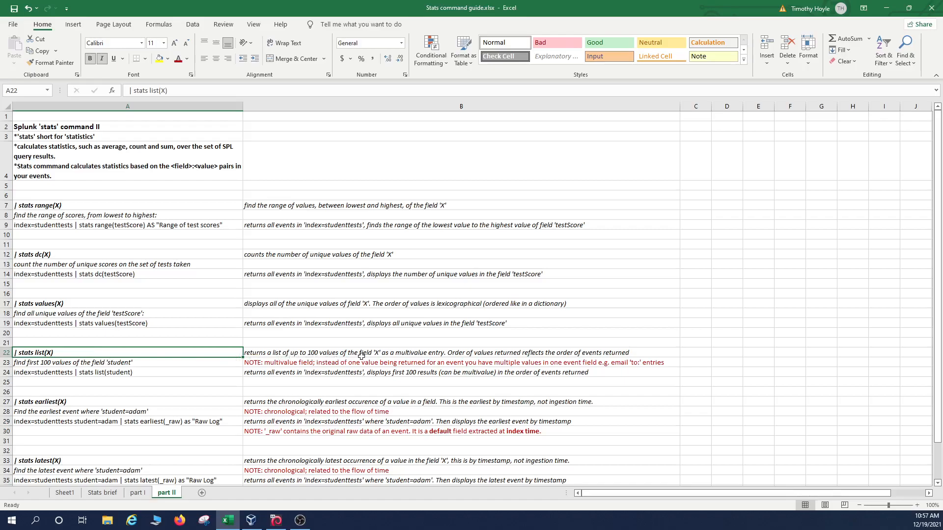
left_click(411, 355)
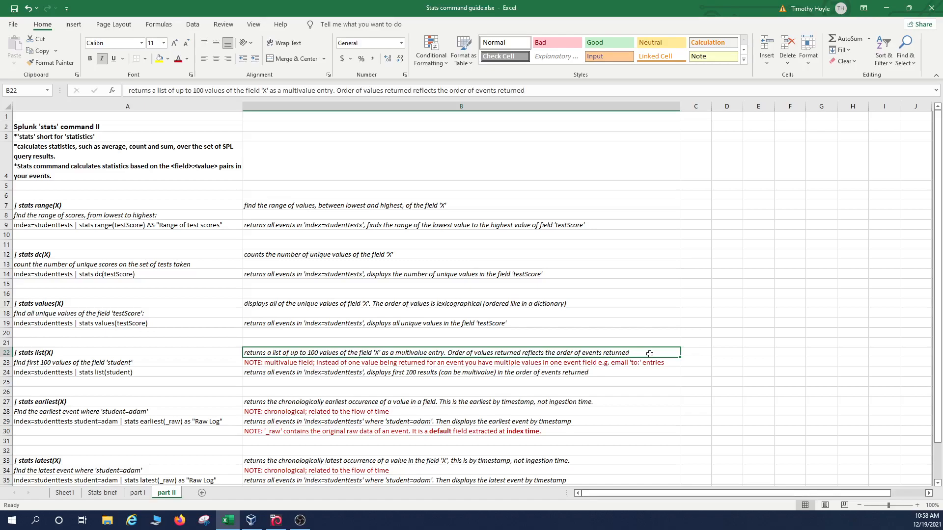
left_click(315, 363)
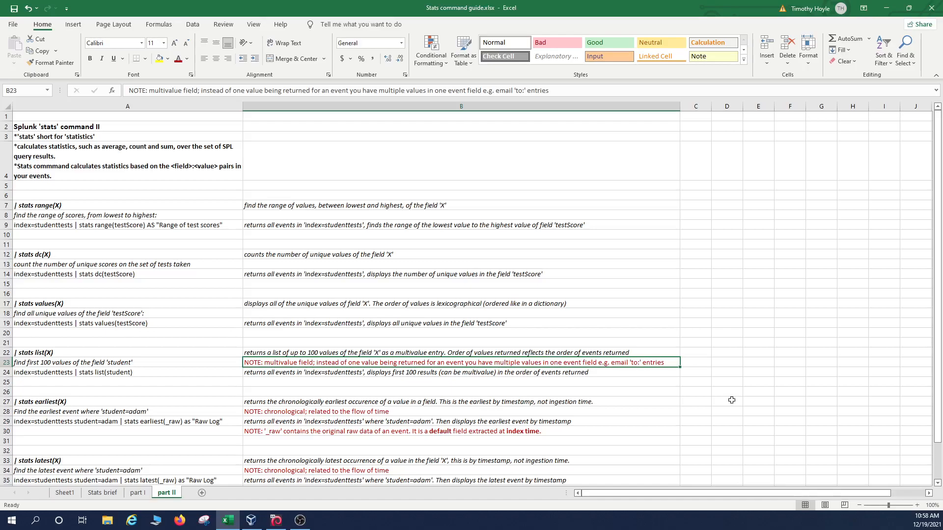
Step: Review the stats list(student) example and its result description in the guide, then minimize Excel
double_click(637, 362)
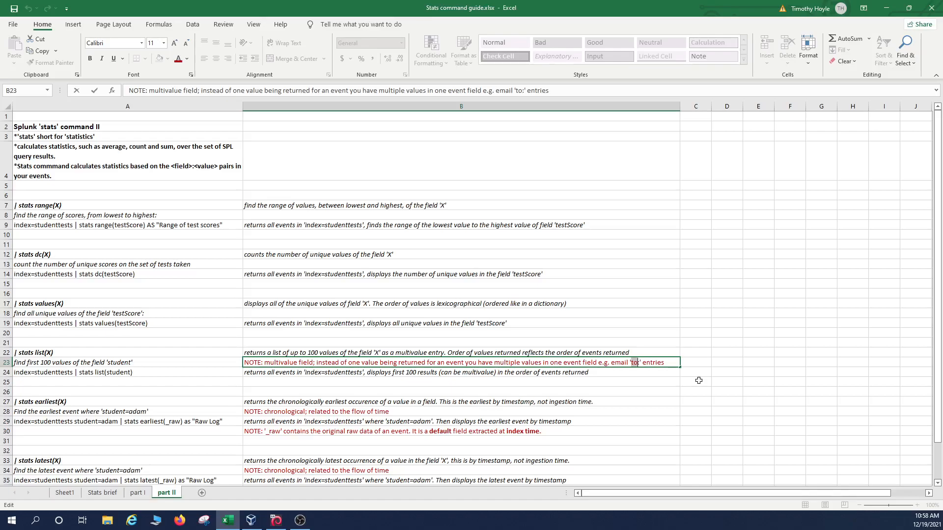
left_click(179, 376)
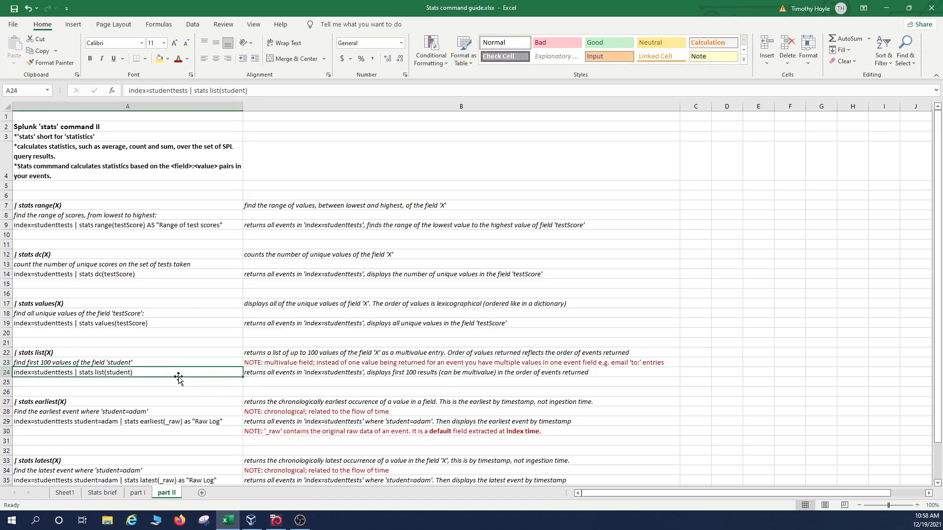
left_click(150, 363)
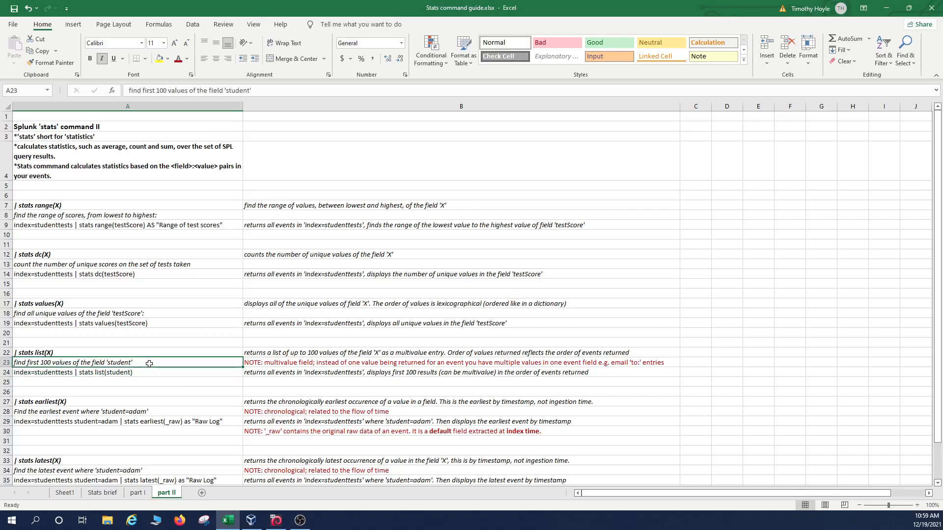
left_click(160, 372)
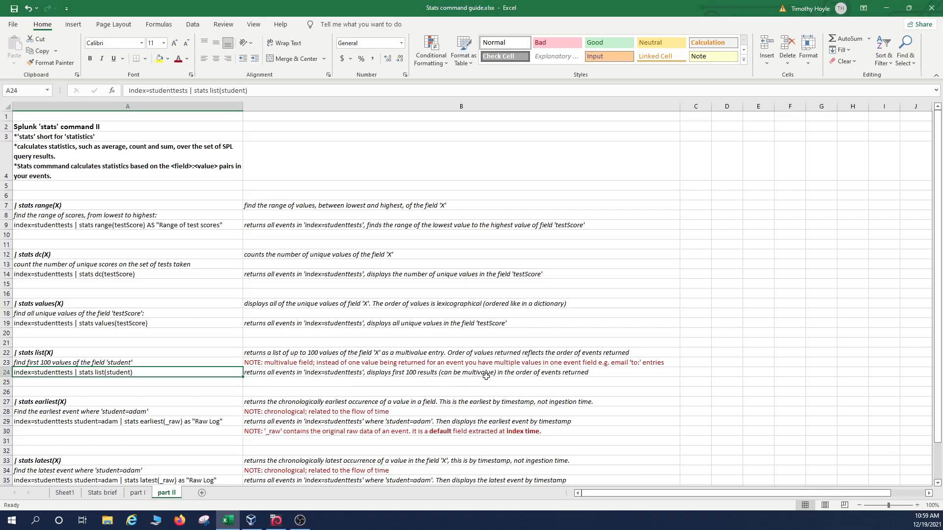
left_click(593, 377)
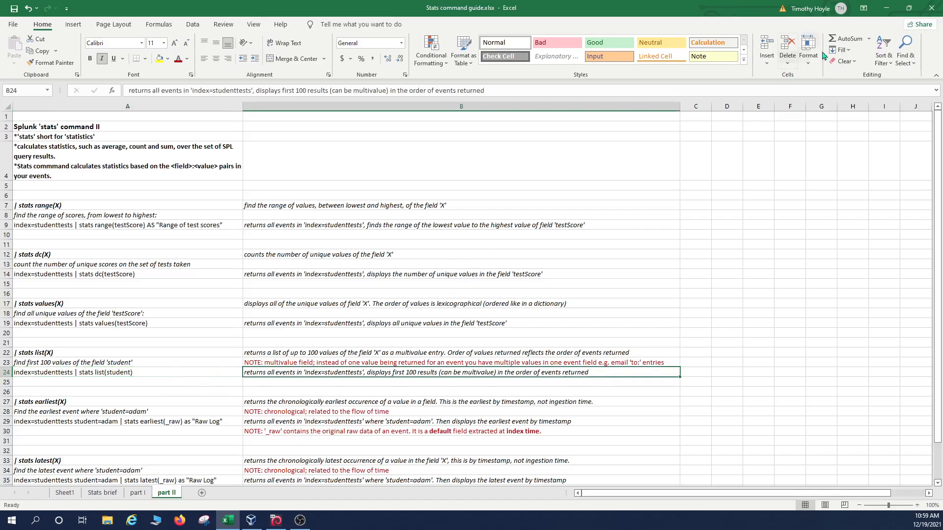
left_click(886, 8)
Step: Run index=studenttests | stats list(student) and scroll through the single row of student names
left_click(128, 172)
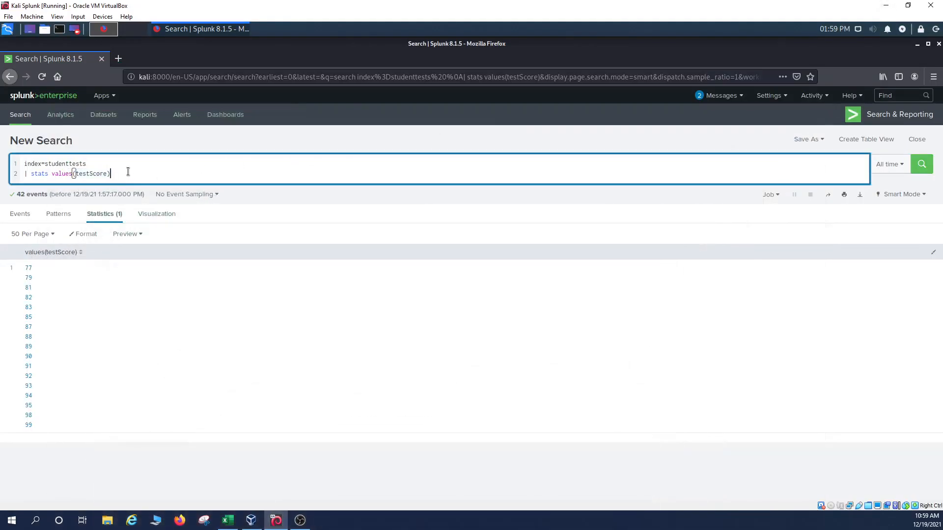
key("BackSpace")
key("BackSpace")
key("BackSpace")
key("BackSpace")
key("BackSpace")
key("BackSpace")
key("BackSpace")
key("BackSpace")
key("BackSpace")
key("BackSpace")
key("BackSpace")
key("BackSpace")
key("BackSpace")
key("BackSpace")
key("BackSpace")
key("BackSpace")
key("BackSpace")
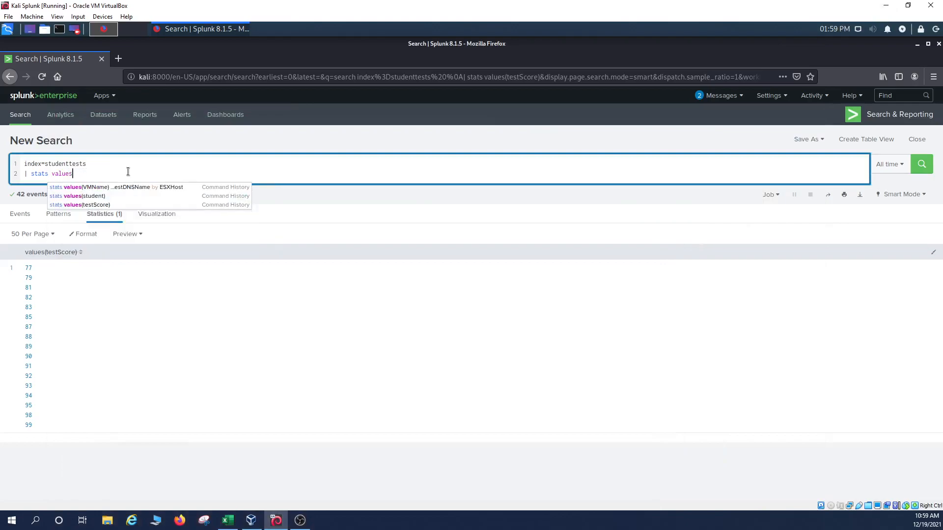
type("list")
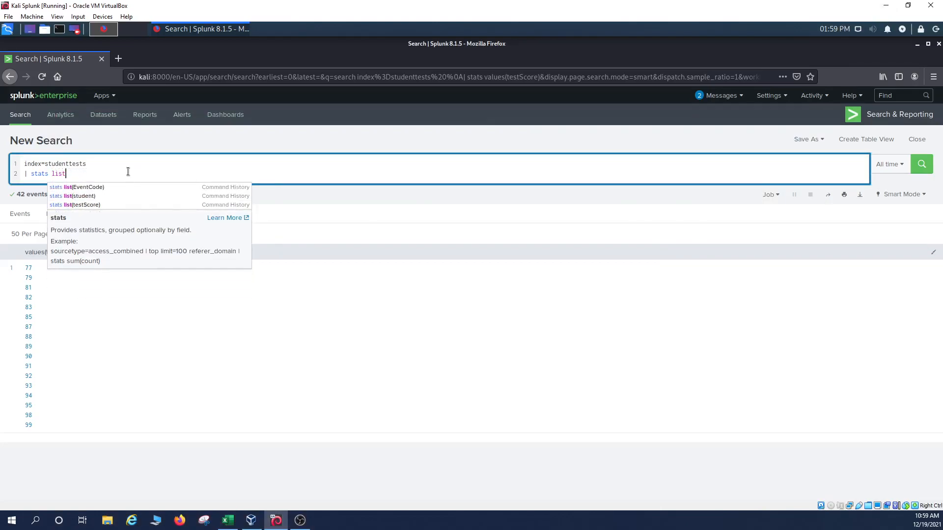
type("(student")
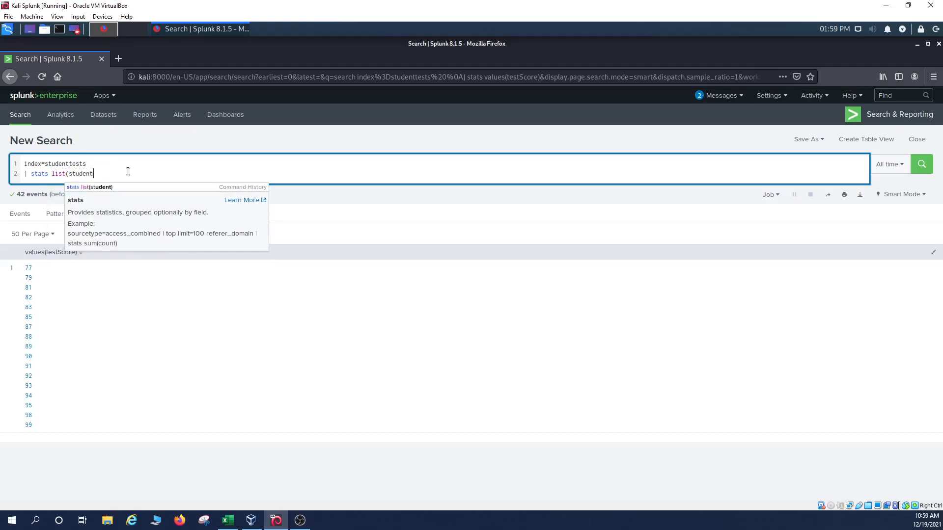
type(")")
key("Return")
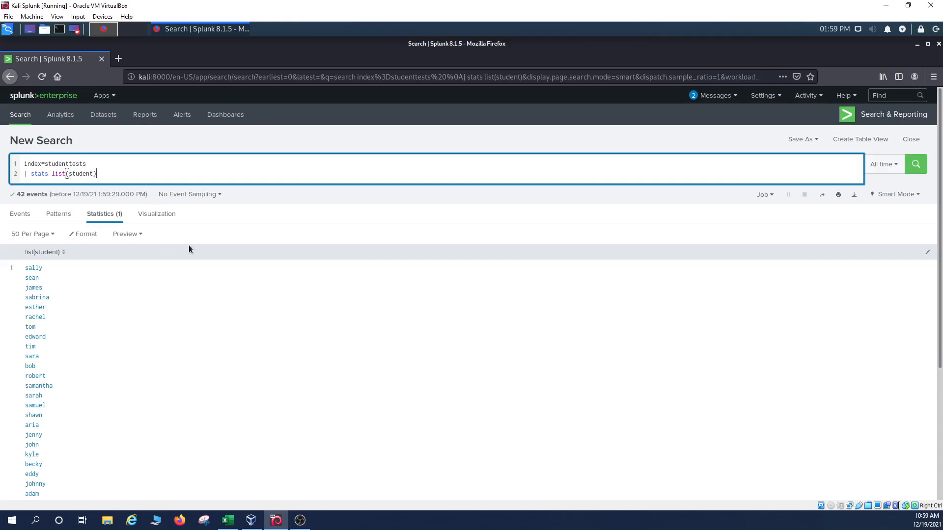
scroll(225, 317, "down", 2)
scroll(160, 292, "down", 1)
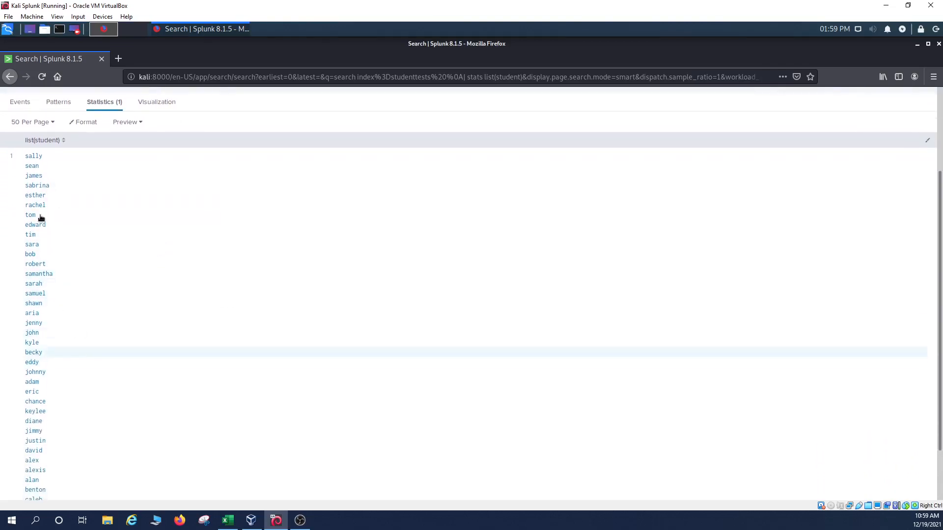
scroll(40, 174, "up", 1)
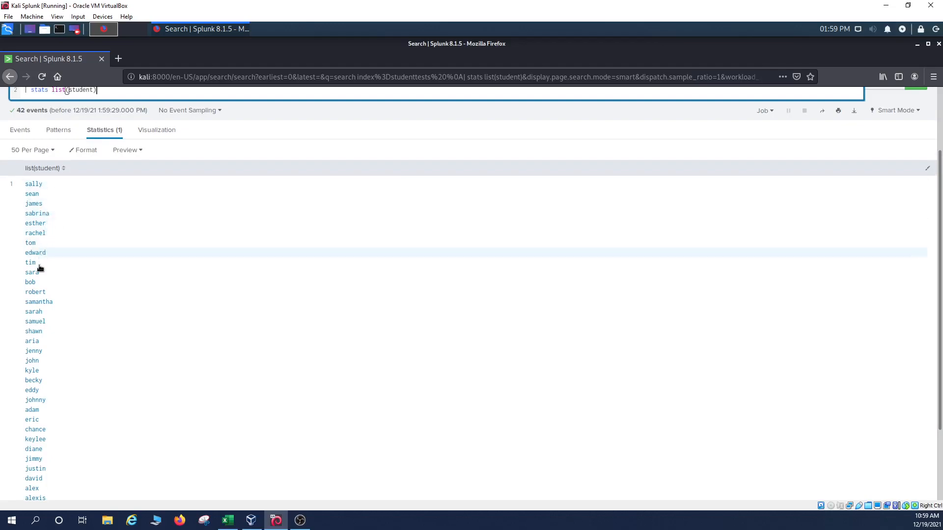
scroll(98, 307, "up", 3)
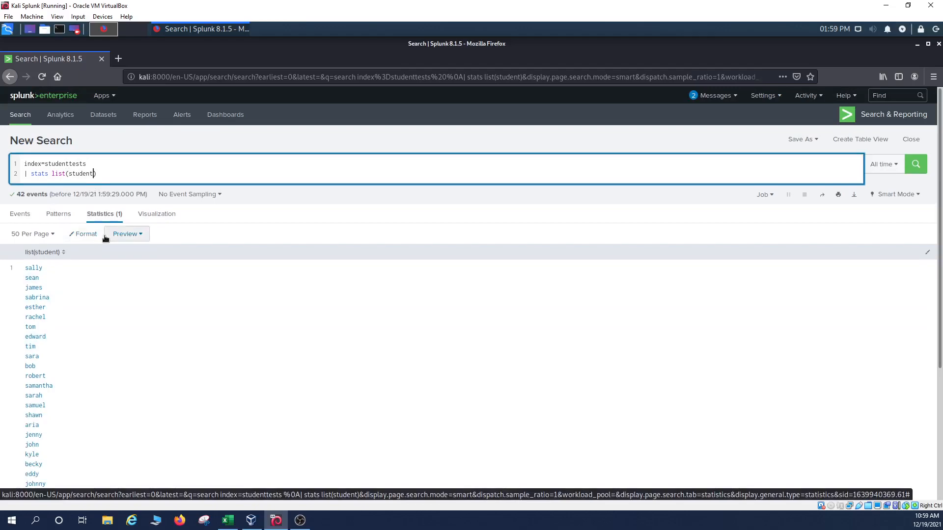
Step: Change the stats function to list(testScores) and run the search
key("BackSpace")
key("BackSpace")
key("BackSpace")
key("BackSpace")
key("BackSpace")
key("BackSpace")
key("BackSpace")
type("te")
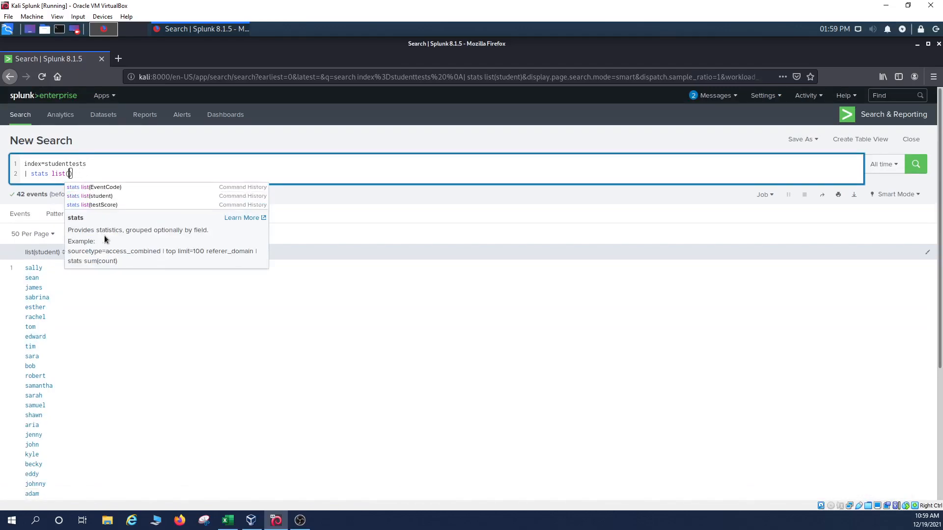
type("stScore")
key("BackSpace")
key("BackSpace")
key("BackSpace")
key("BackSpace")
type("core")
key("BackSpace")
key("BackSpace")
key("BackSpace")
key("BackSpace")
type("cores")
key("Return")
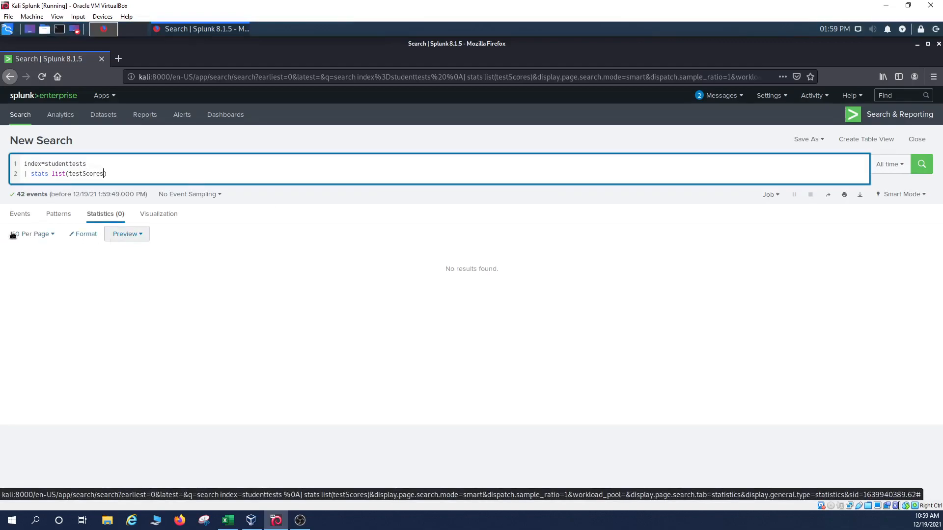
left_click(148, 174)
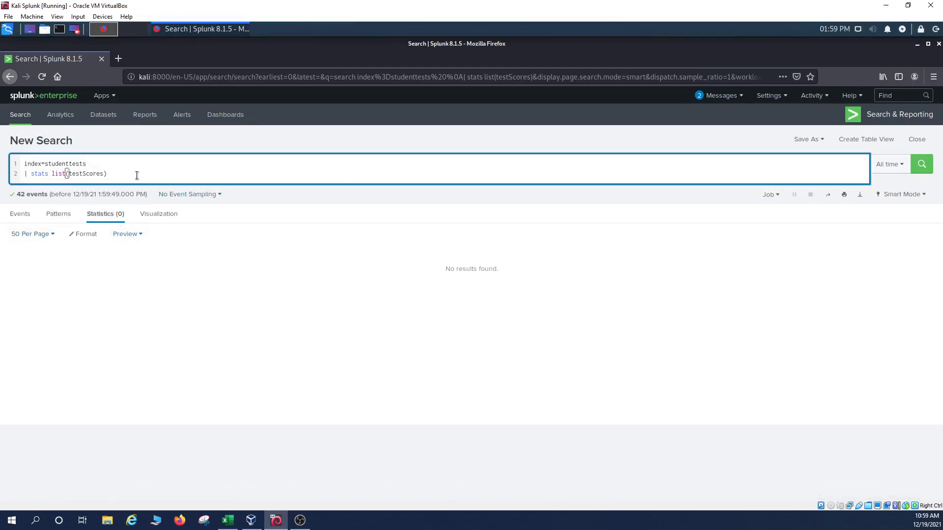
key("Return")
Step: After checking the guide, correct the field to list(testScore) and rerun the search
key("alt+Tab")
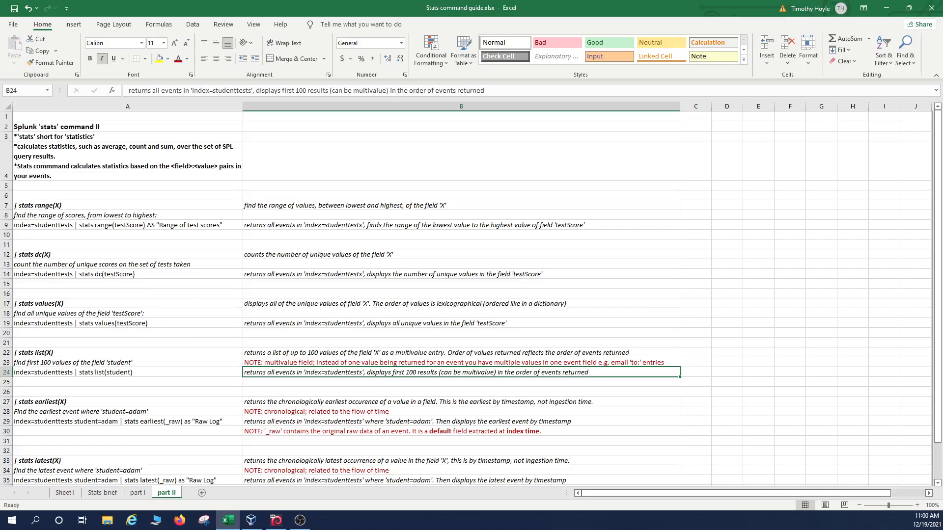
key("alt+Tab")
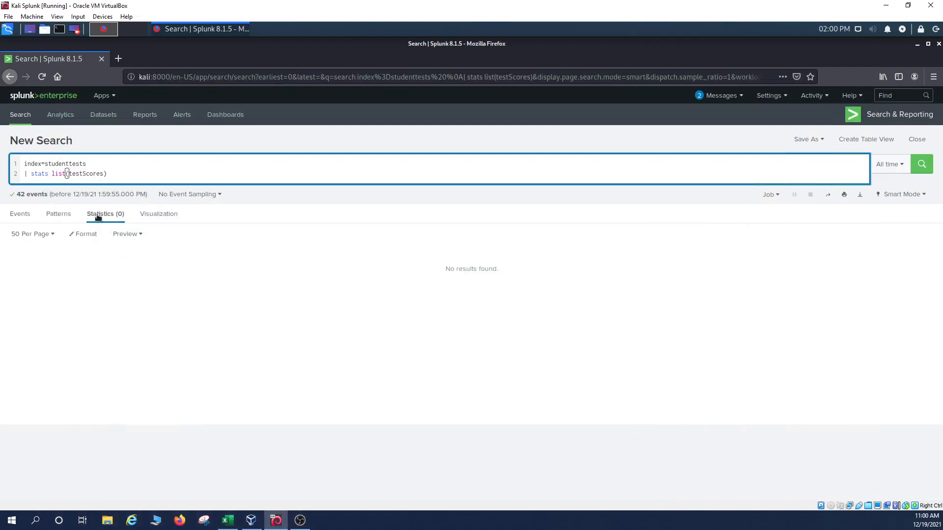
left_click(103, 175)
key("BackSpace")
key("Return")
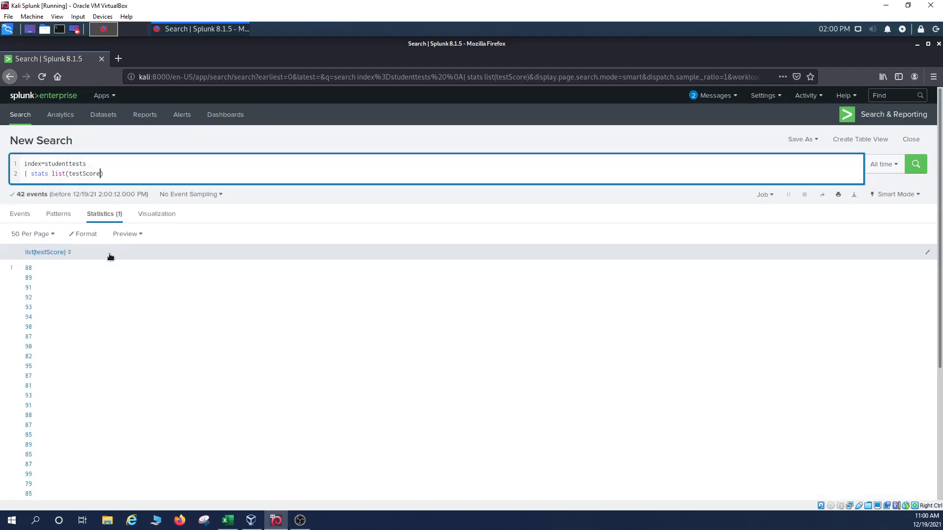
scroll(84, 339, "down", 1)
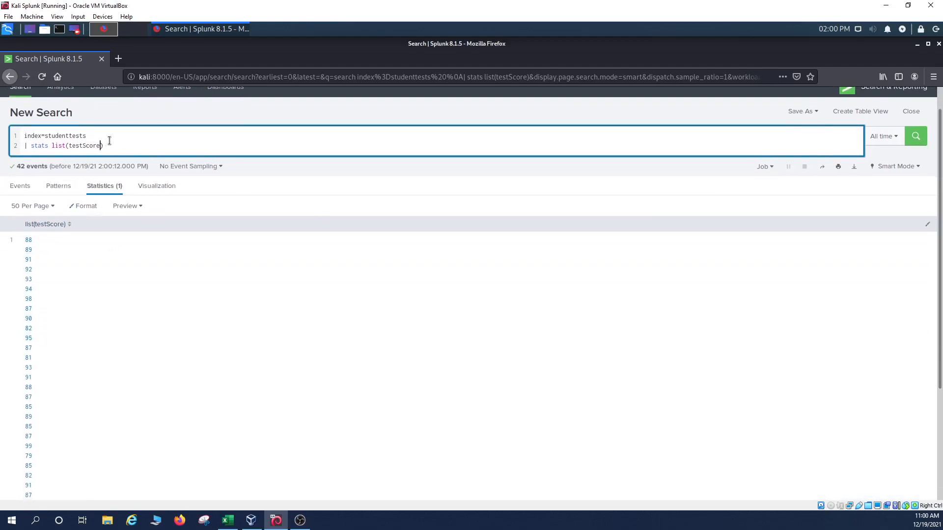
Step: Scroll through the list(testScore) results to review every score
left_click(90, 146)
double_click(97, 146)
scroll(22, 290, "down", 5)
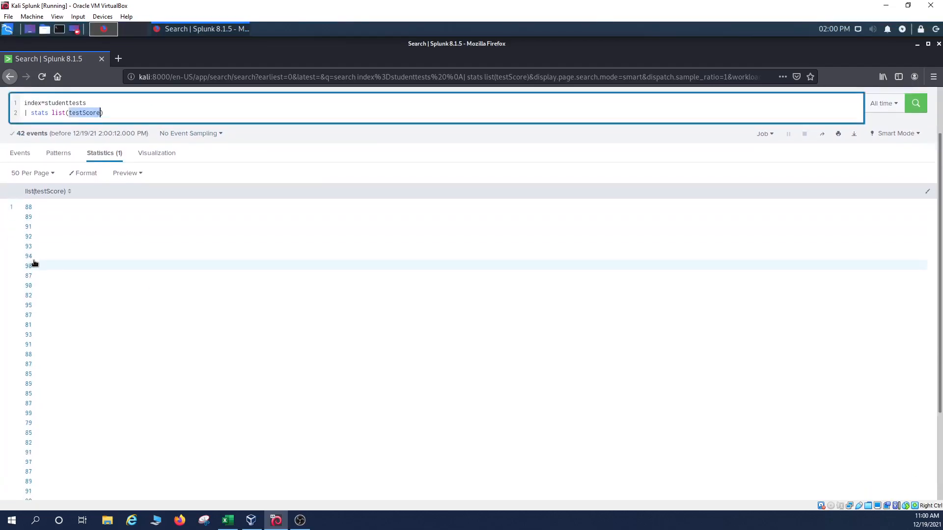
scroll(37, 444, "up", 5)
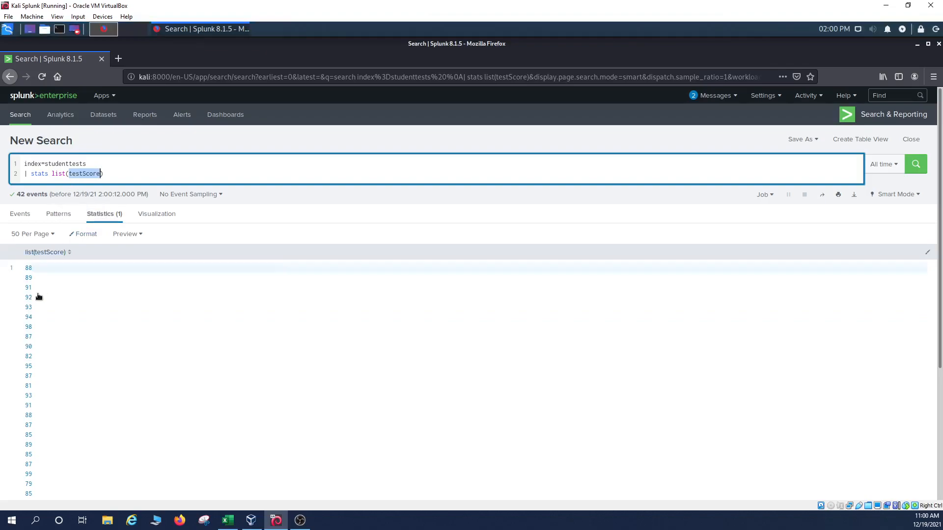
scroll(38, 280, "down", 1)
scroll(36, 280, "down", 1)
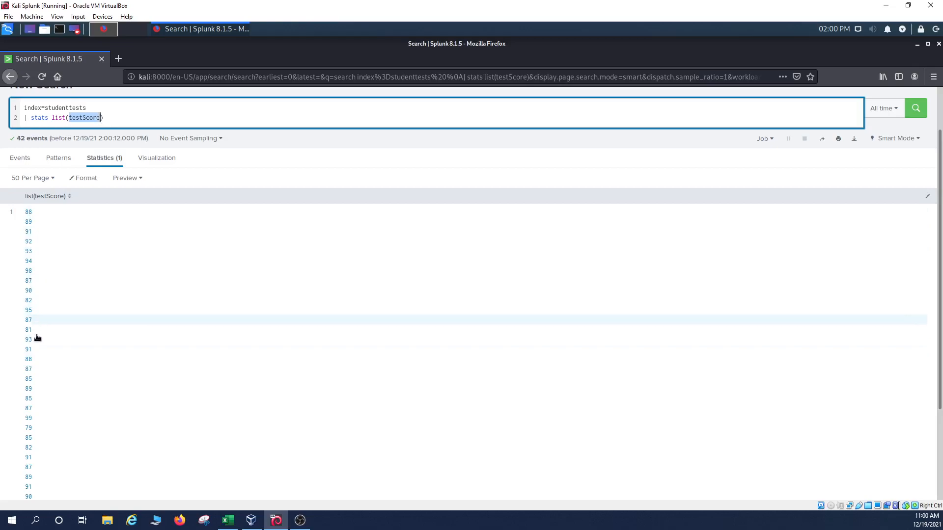
scroll(44, 343, "up", 1)
Step: Switch to values(testScore) and run it to get unique scores 77 through 99
left_click(67, 174)
key("BackSpace")
key("BackSpace")
key("BackSpace")
key("BackSpace")
type("values")
key("Return")
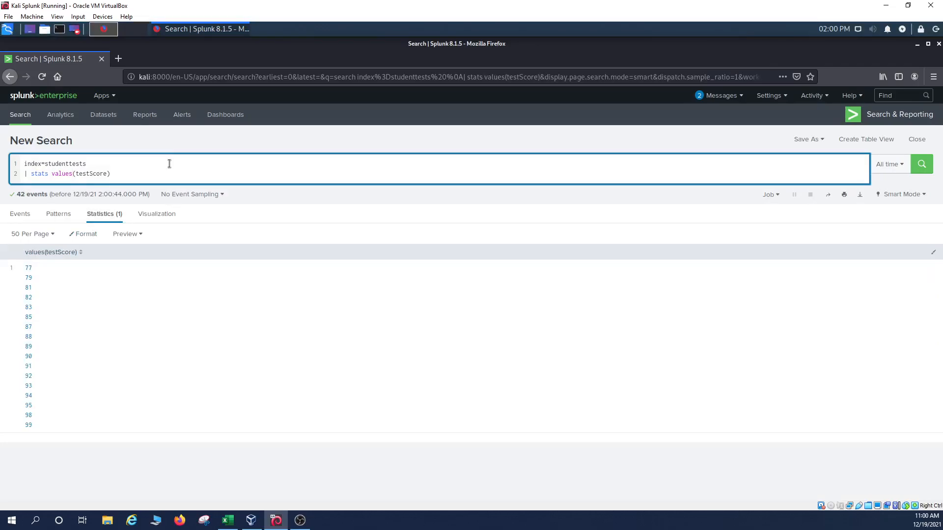
left_click(229, 520)
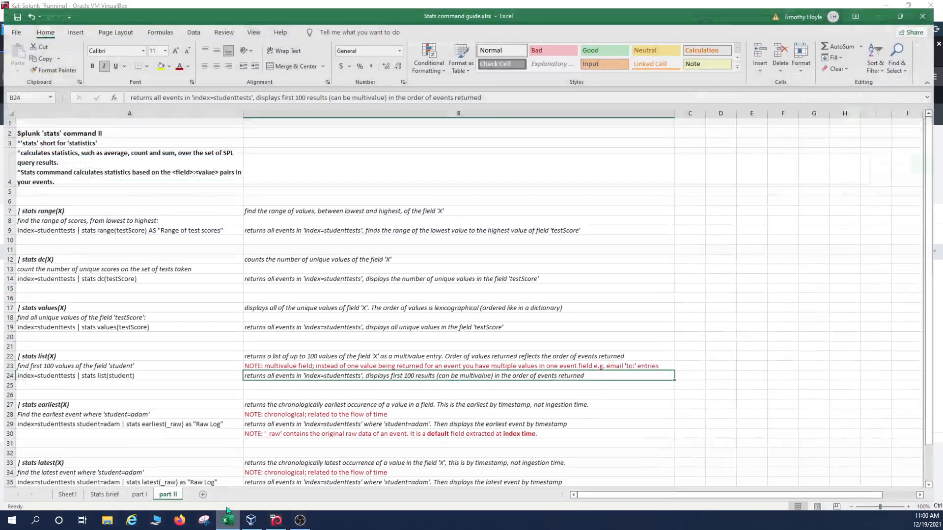
left_click(109, 402)
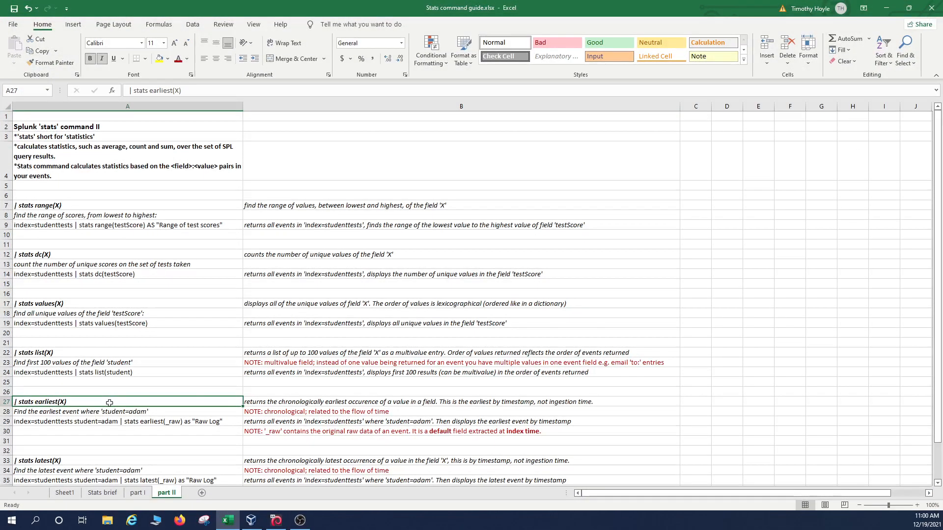
scroll(112, 398, "down", 2)
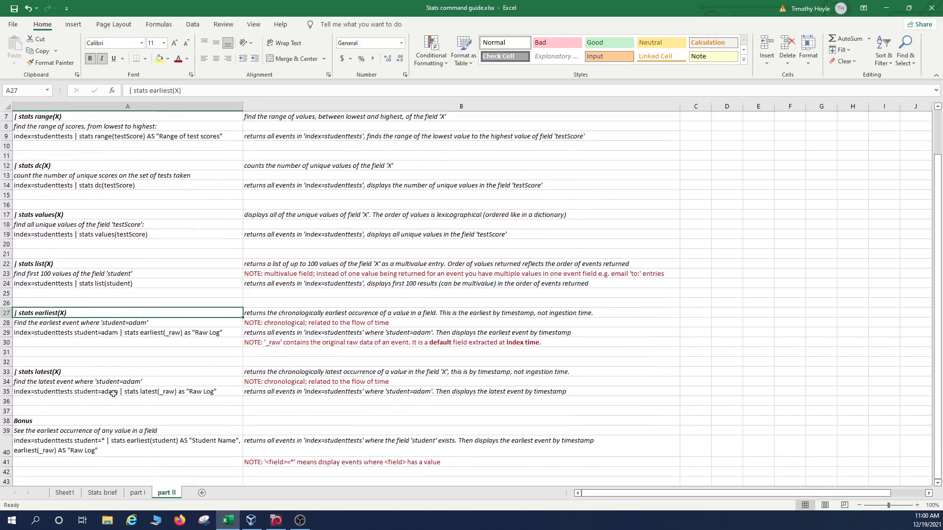
scroll(113, 394, "down", 1)
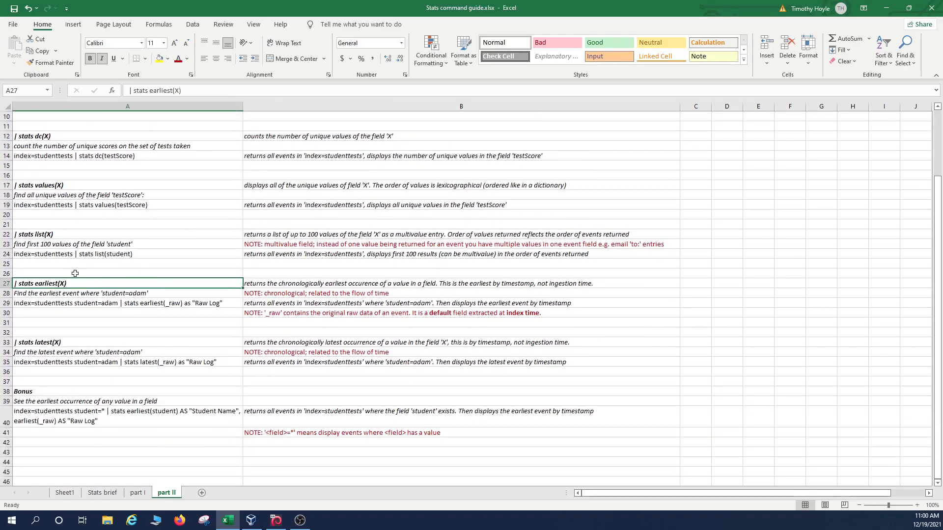
left_click(305, 285)
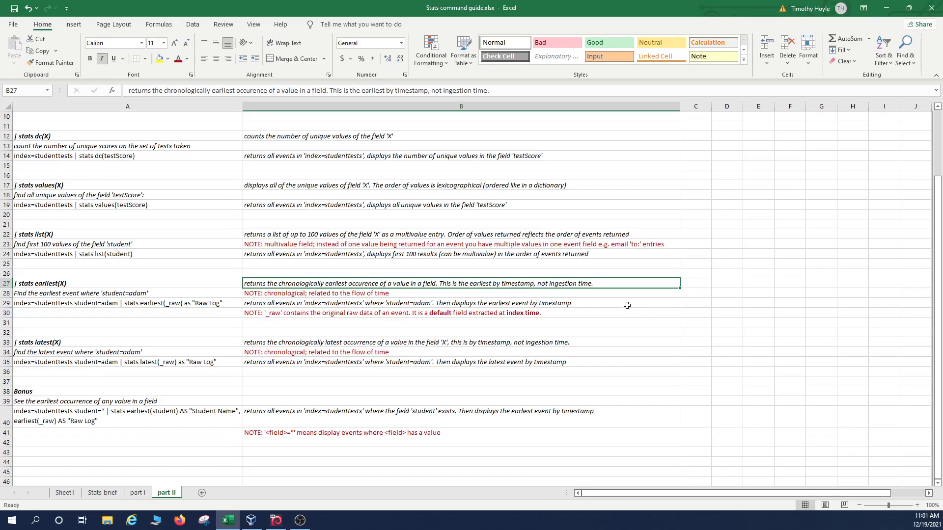
double_click(305, 284)
key("Return")
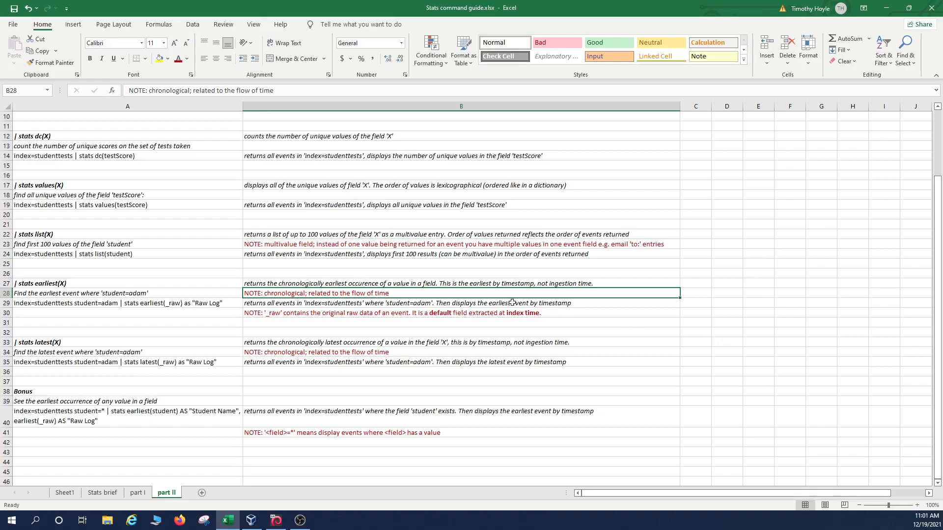
left_click(164, 294)
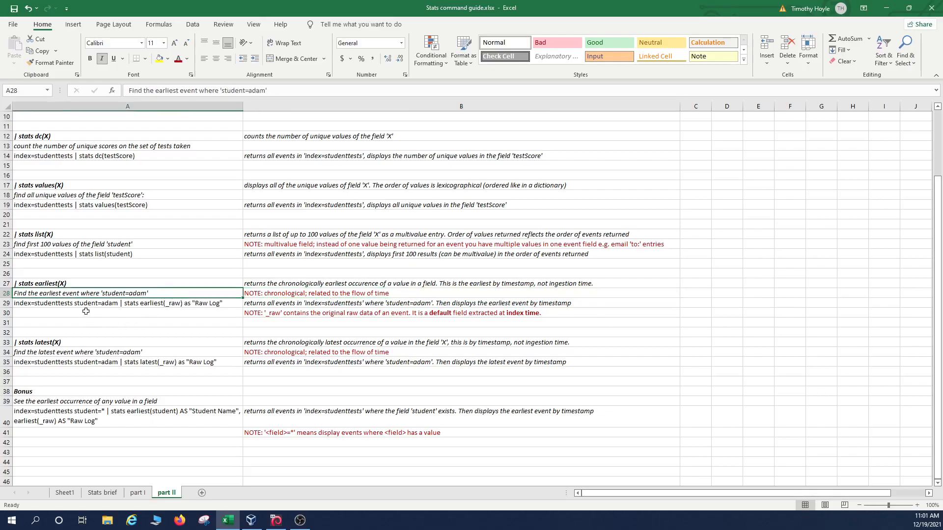
left_click(172, 303)
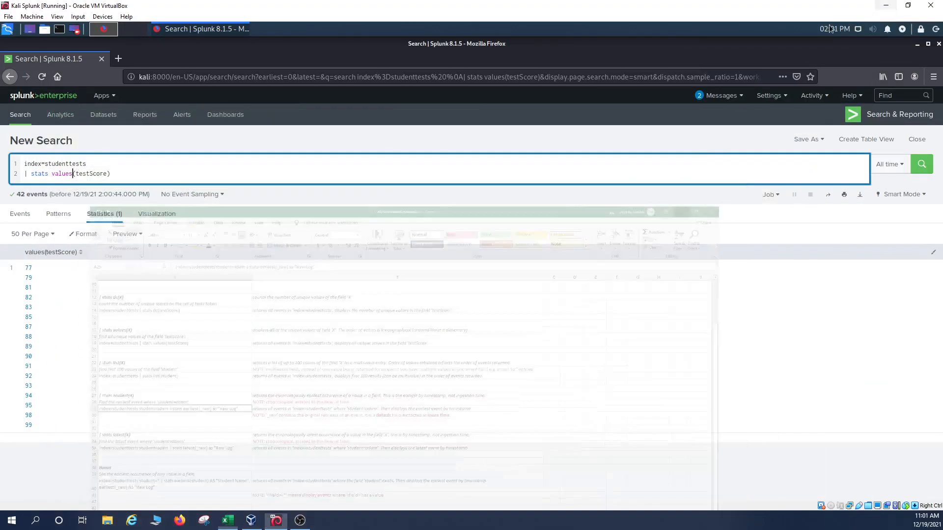
left_click(886, 8)
left_click_drag(130, 172, 25, 175)
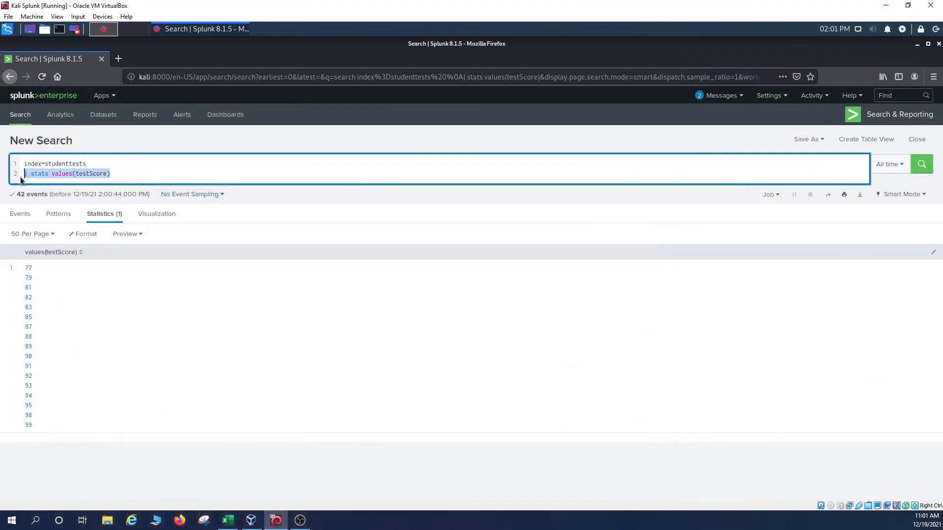
Step: Run index=studenttests student=adam | stats earliest(_raw) AS "Raw log"
key("BackSpace")
key("BackSpace")
type("student")
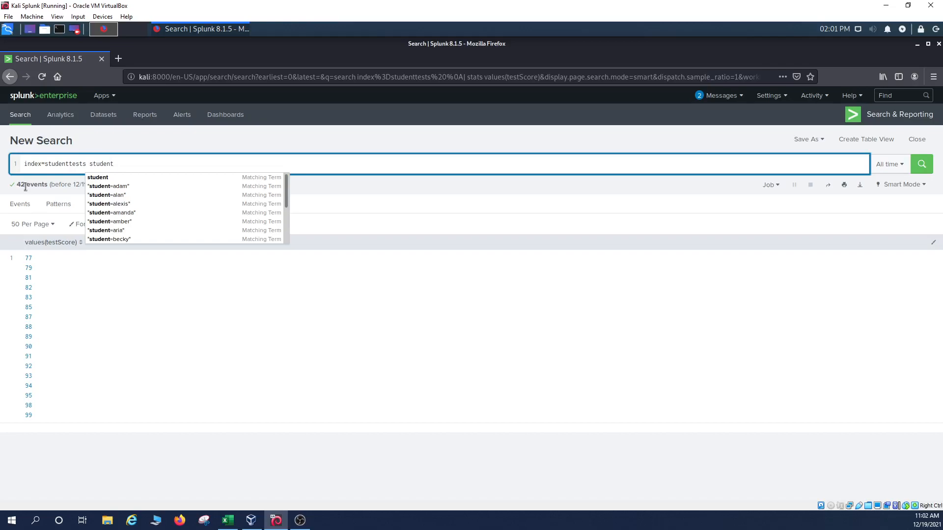
type("=ad")
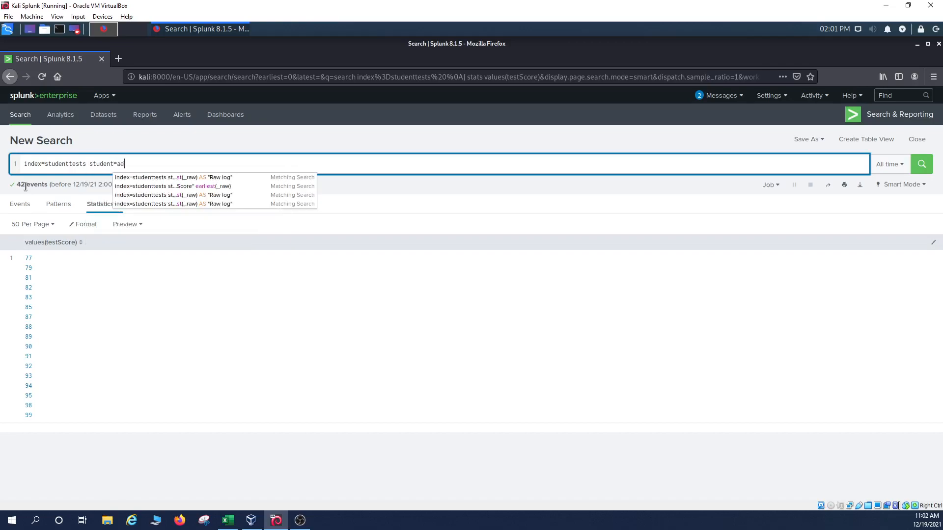
type("am")
key("shift+Return")
type("| stats")
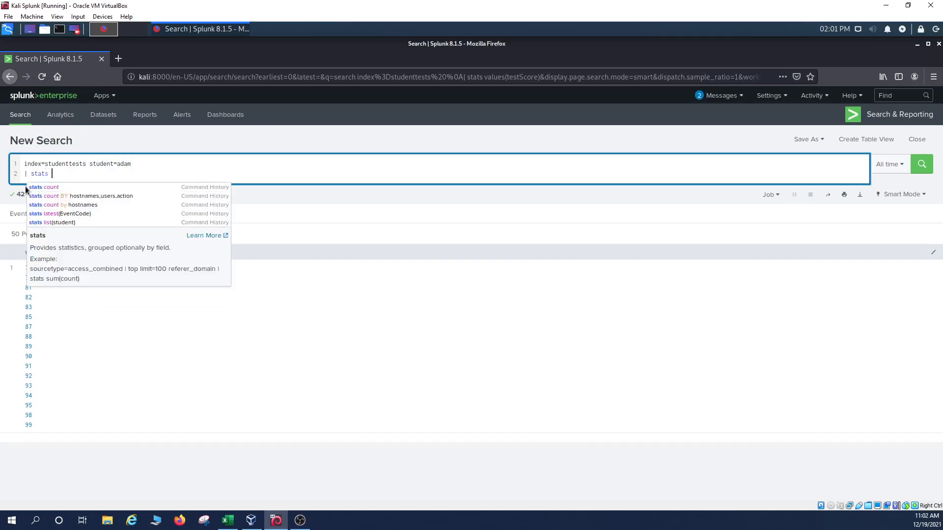
type(" earliest(")
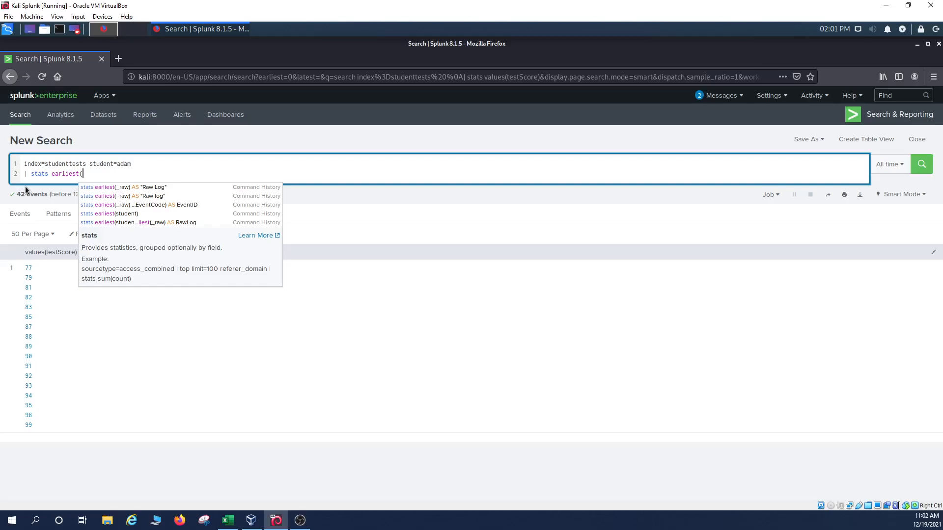
type("_raw)")
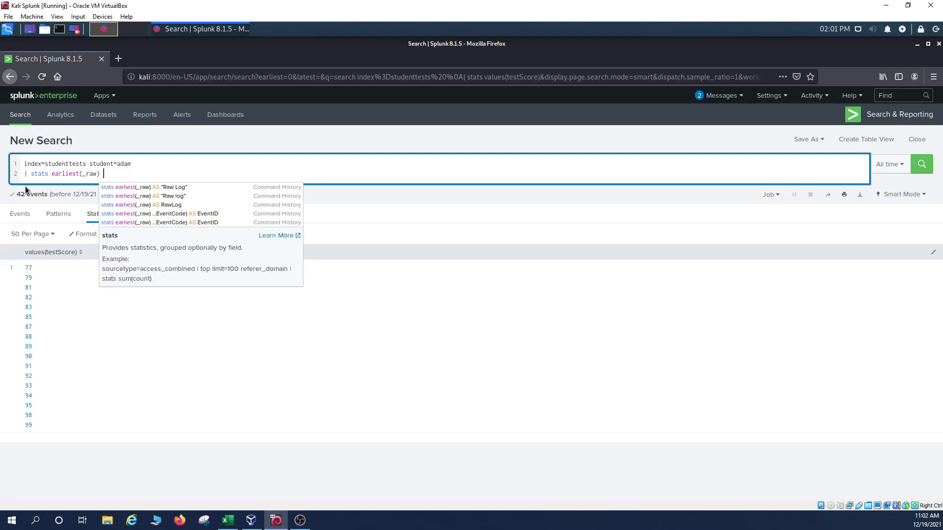
type(" AS R")
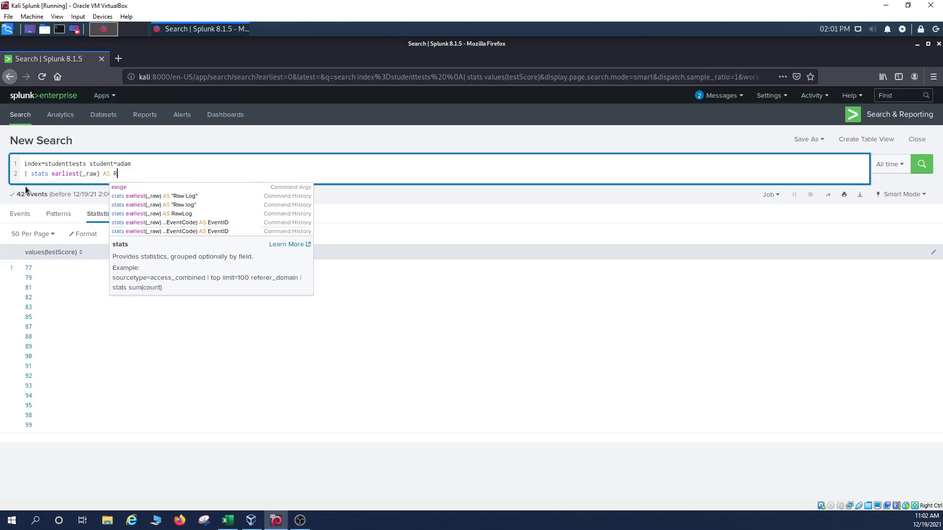
key("BackSpace")
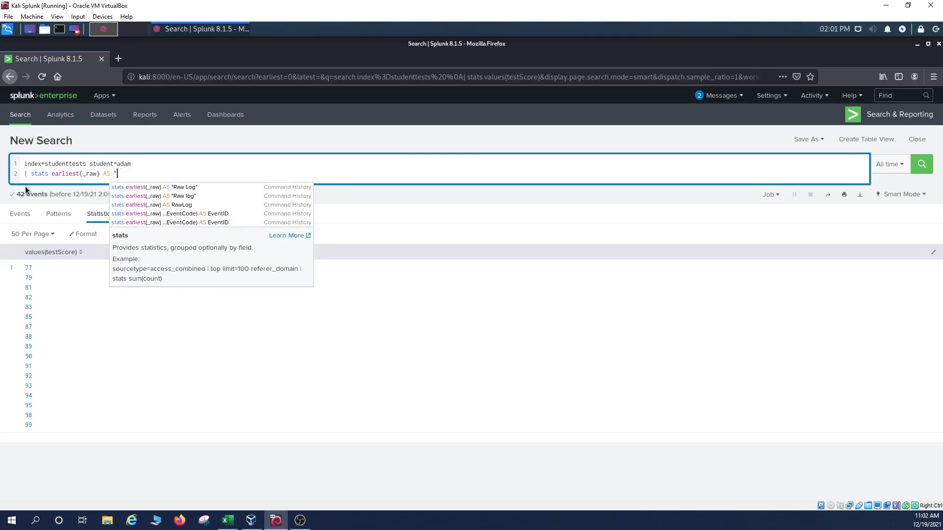
type("\"Raw log\"")
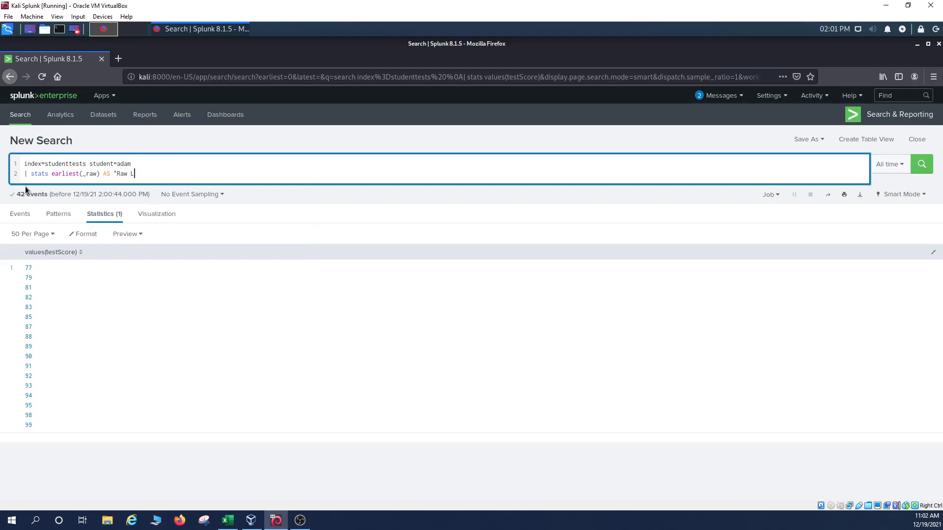
key("Return")
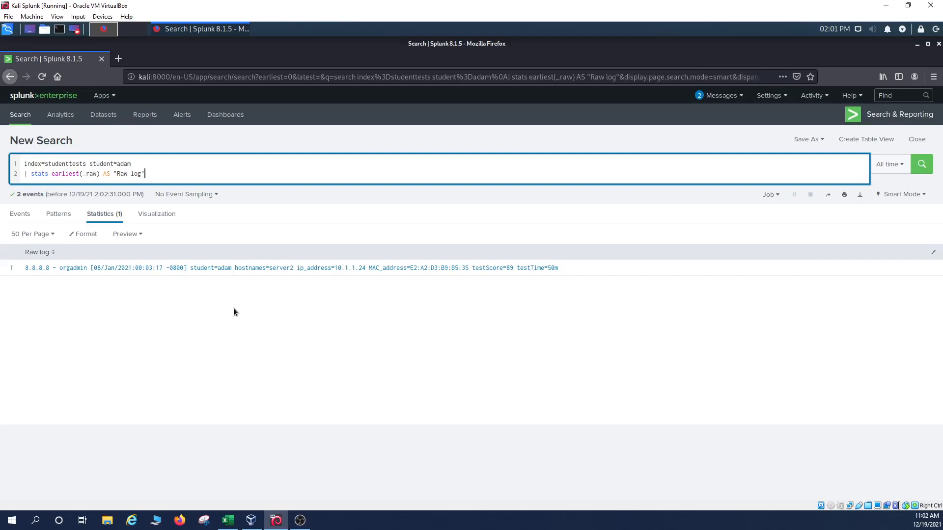
left_click(227, 520)
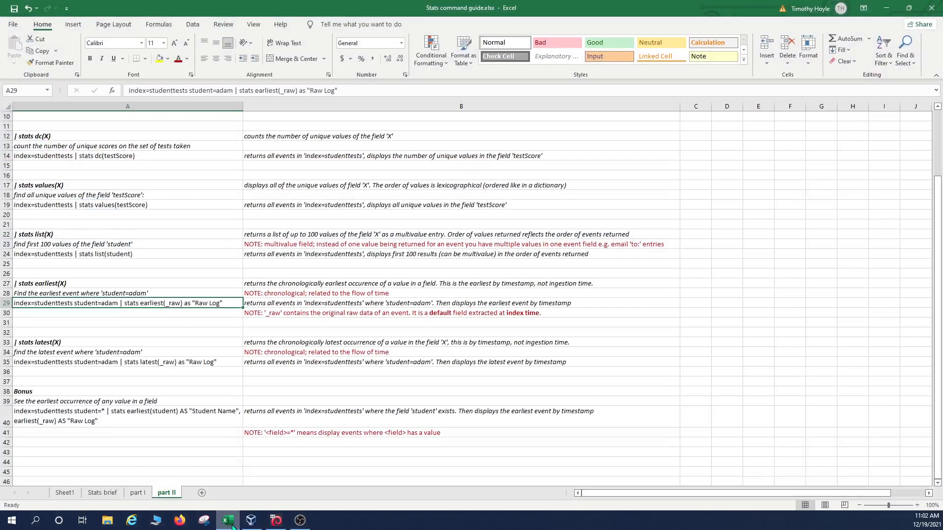
left_click(308, 315)
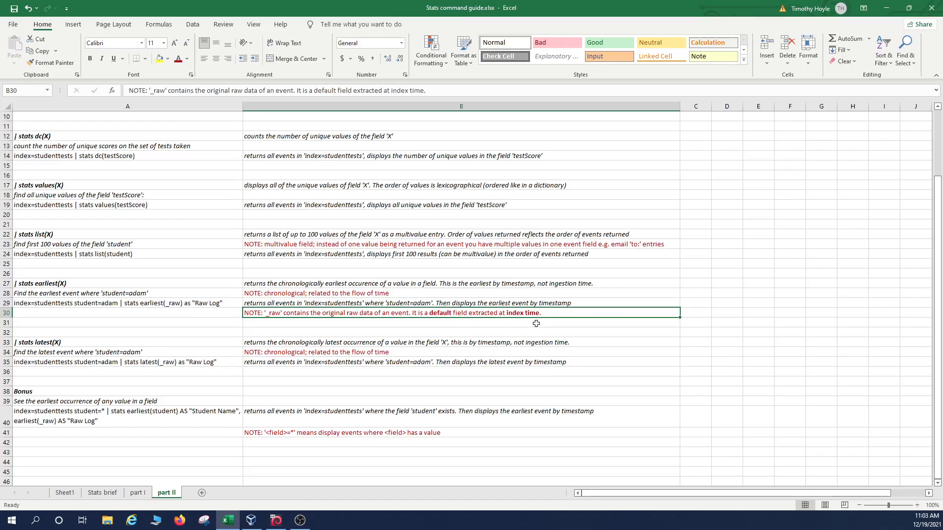
left_click(886, 10)
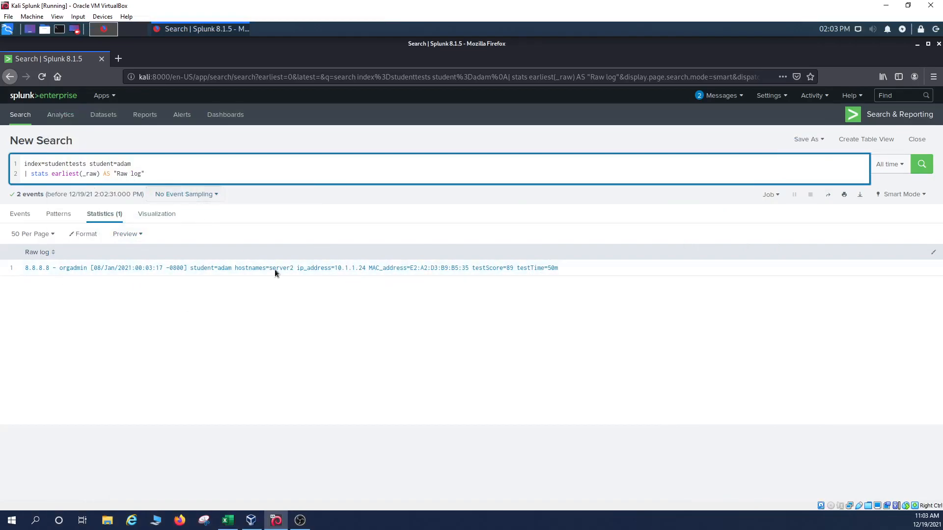
left_click(229, 521)
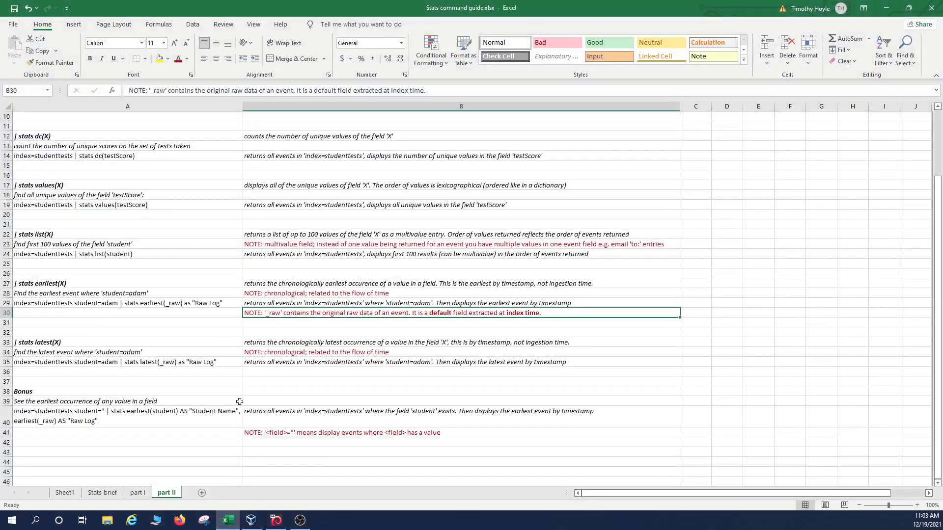
Step: Read the earliest(X) and latest(X) notes and the latest(_raw) example, then minimize Excel
left_click(76, 289)
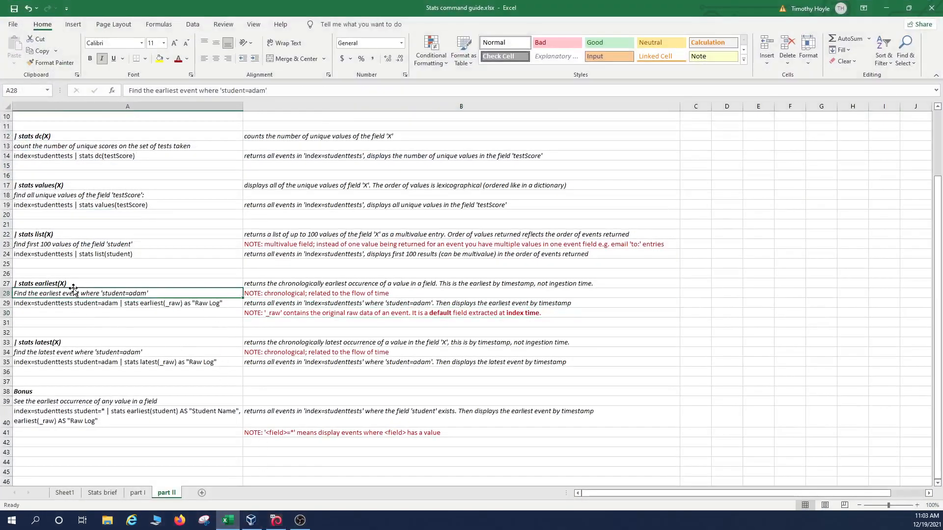
left_click(79, 343)
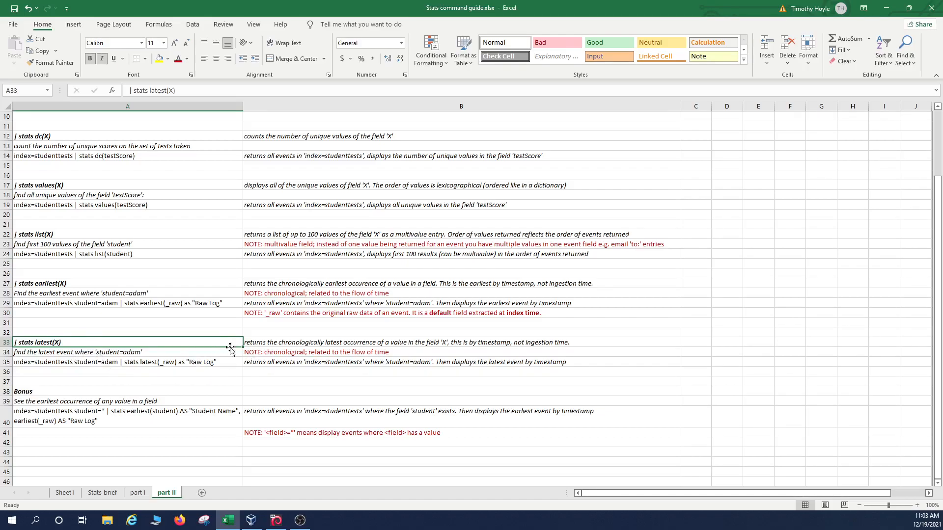
left_click(283, 345)
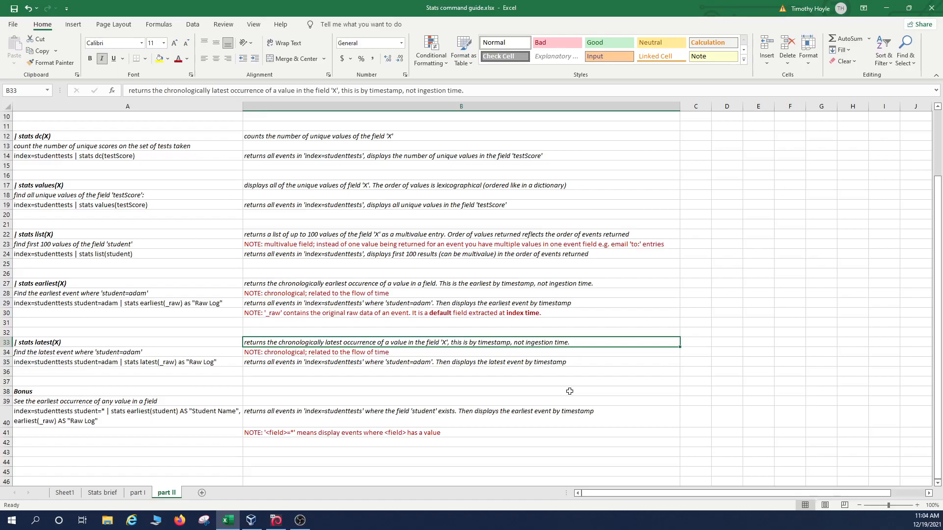
left_click(380, 351)
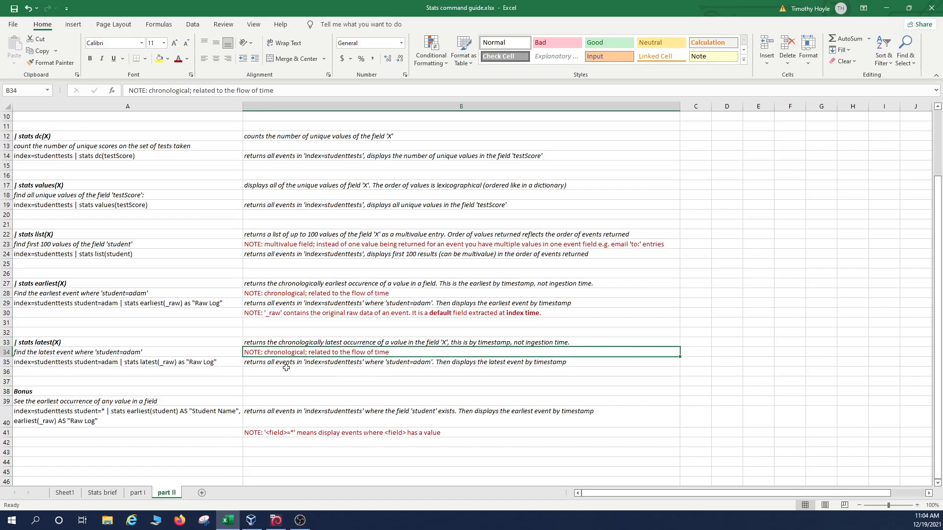
left_click(195, 364)
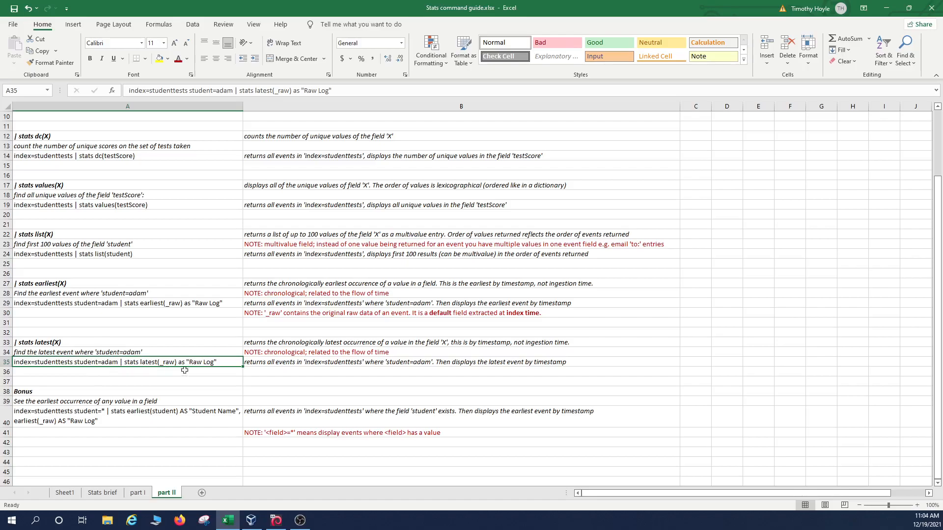
left_click(335, 363)
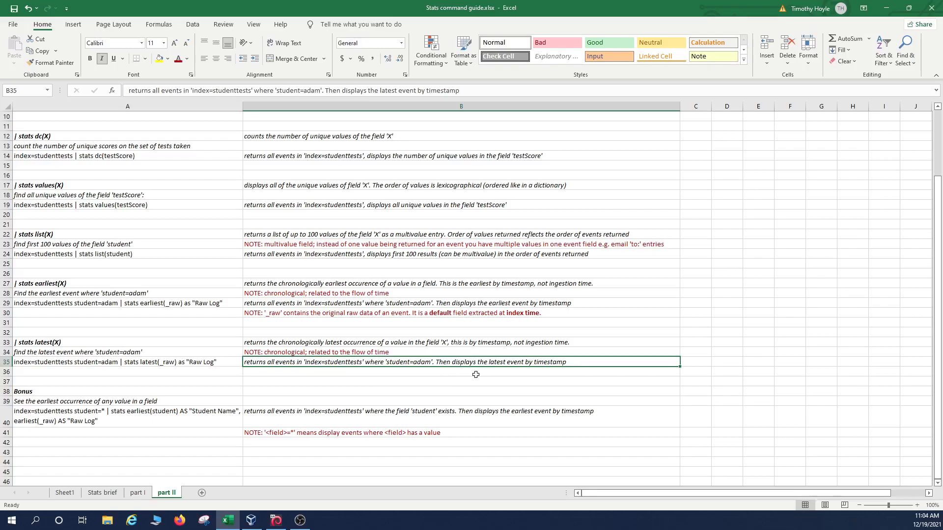
left_click(887, 8)
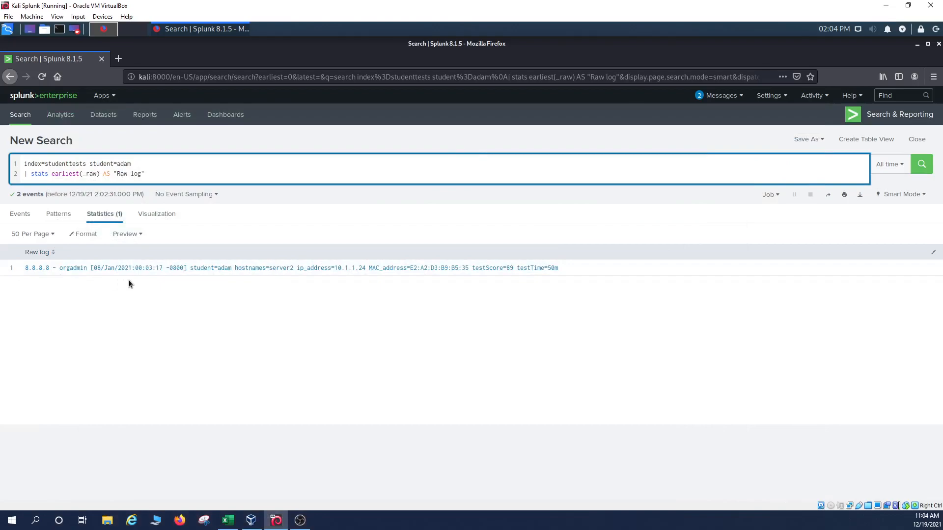
Step: Change earliest to latest in the stats line and run the search
triple_click(73, 175)
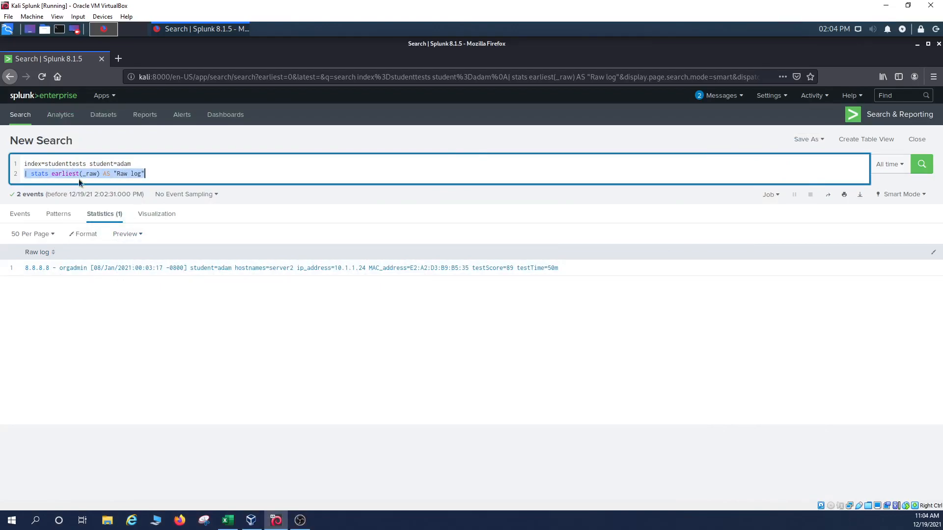
left_click(113, 292)
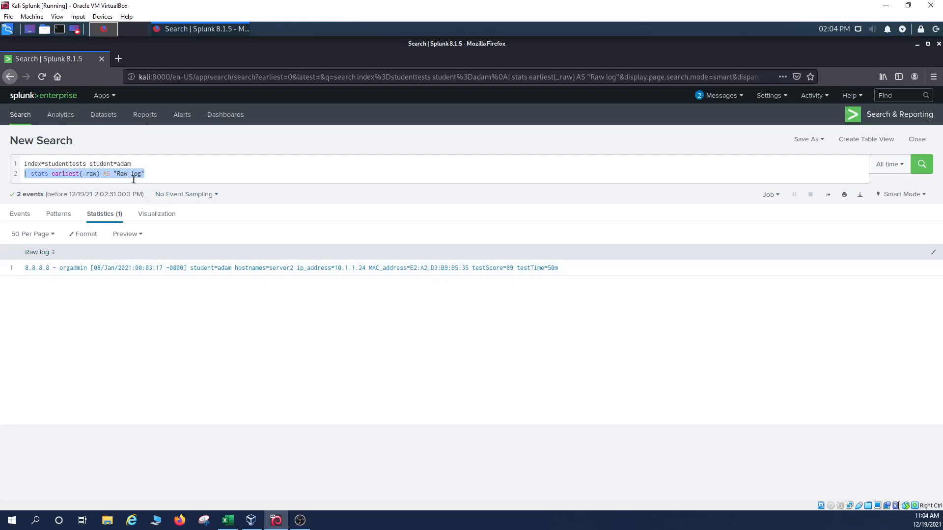
left_click(81, 175)
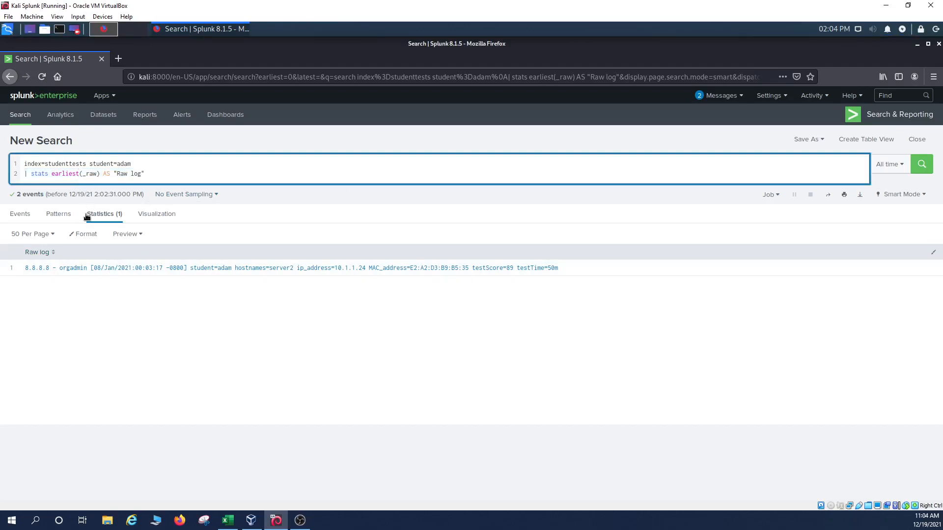
key("BackSpace")
key("BackSpace")
key("BackSpace")
key("BackSpace")
key("BackSpace")
key("BackSpace")
key("BackSpace")
key("BackSpace")
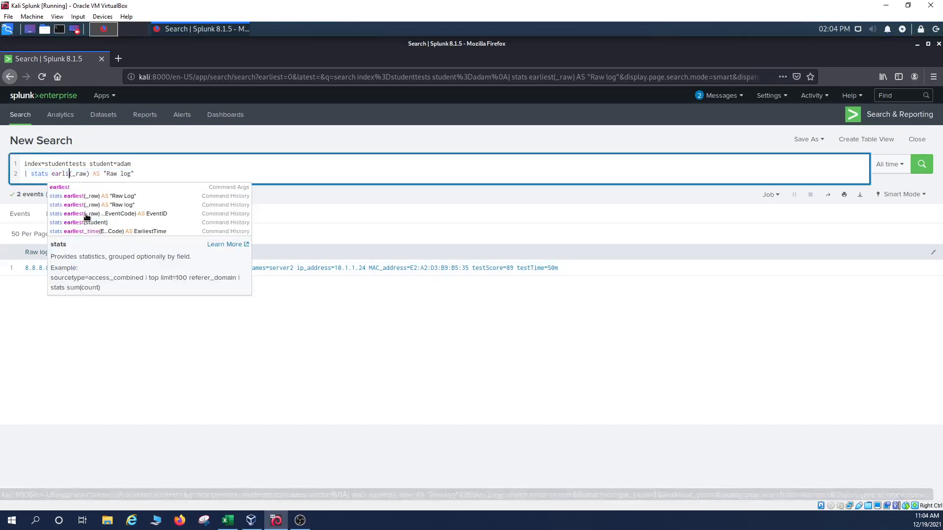
type("latest")
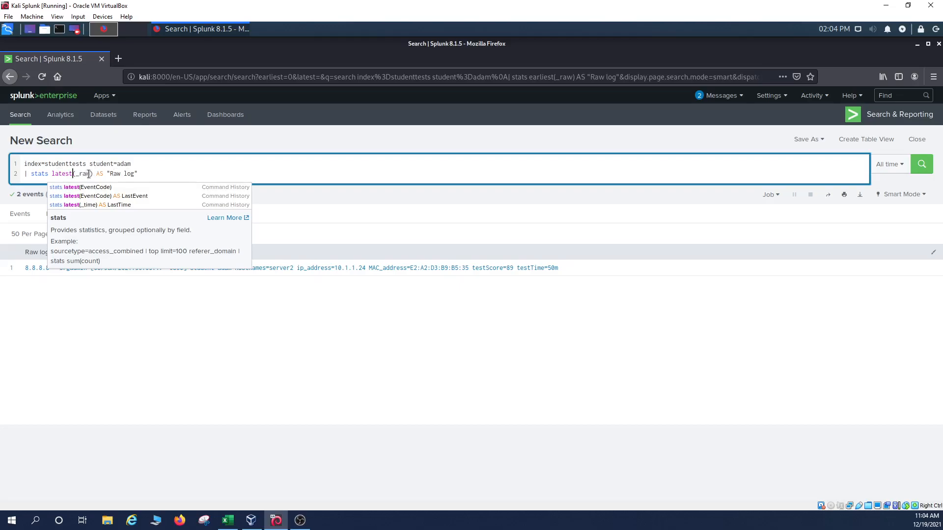
left_click(928, 167)
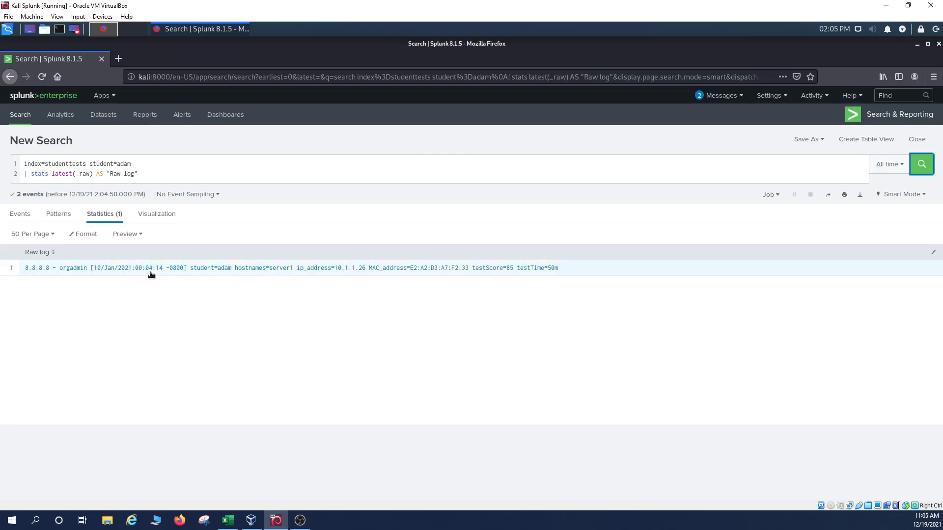
Step: Compare the earliest and latest "Raw log" results using browser Back and Forward
left_click(9, 77)
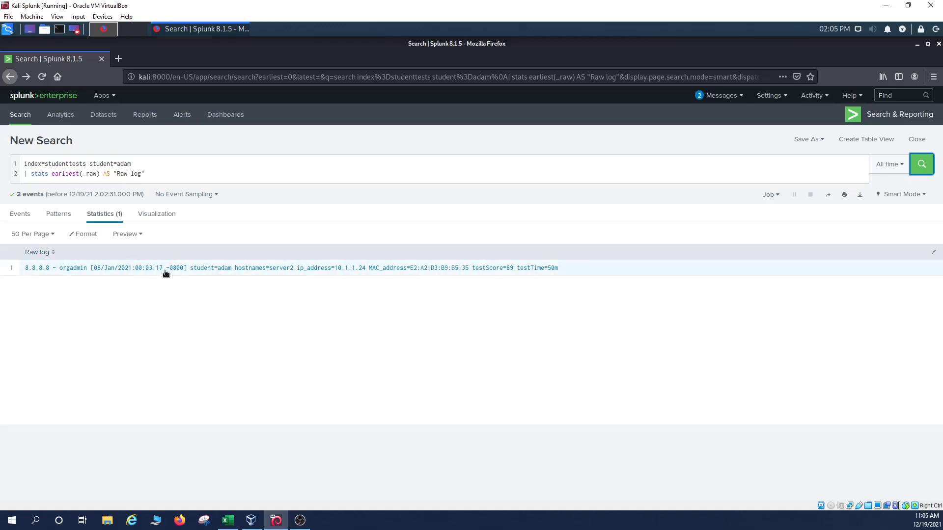
left_click(25, 78)
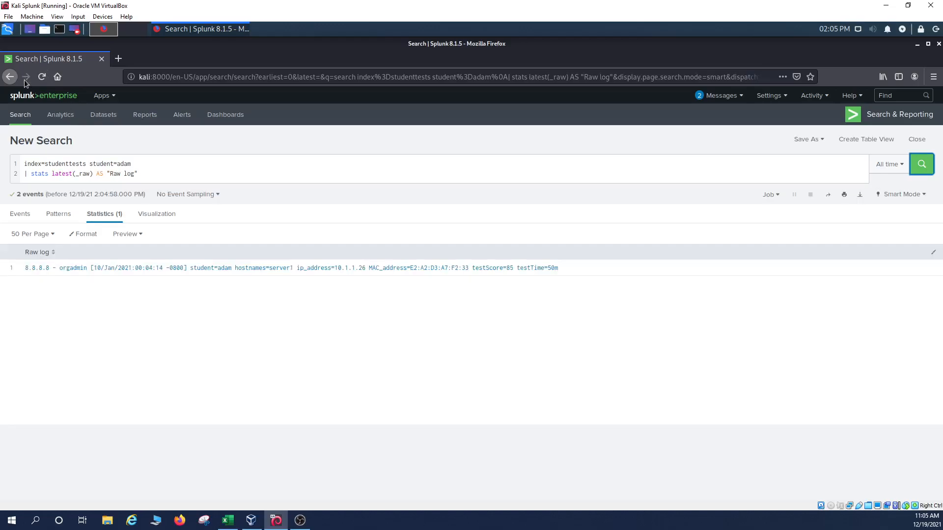
left_click(63, 175)
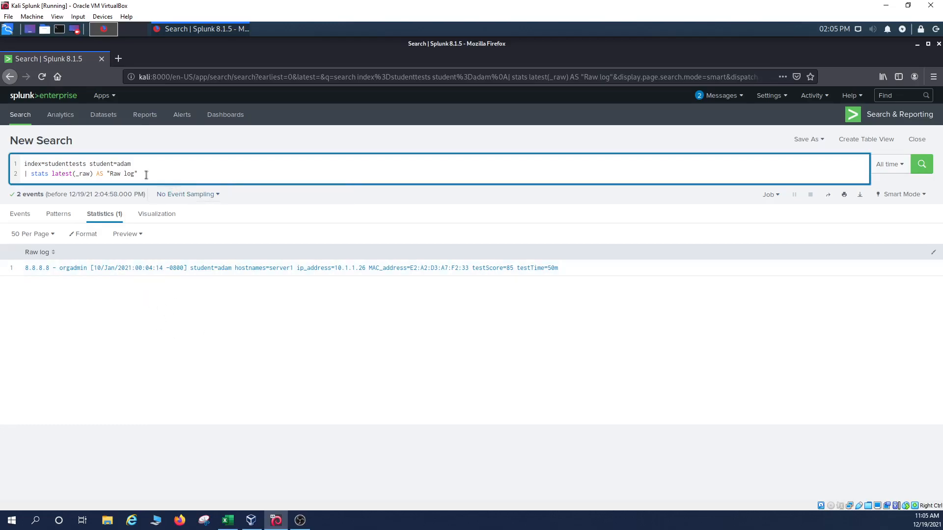
Step: Read the Bonus task and its example query in the guide, then minimize Excel
left_click(228, 520)
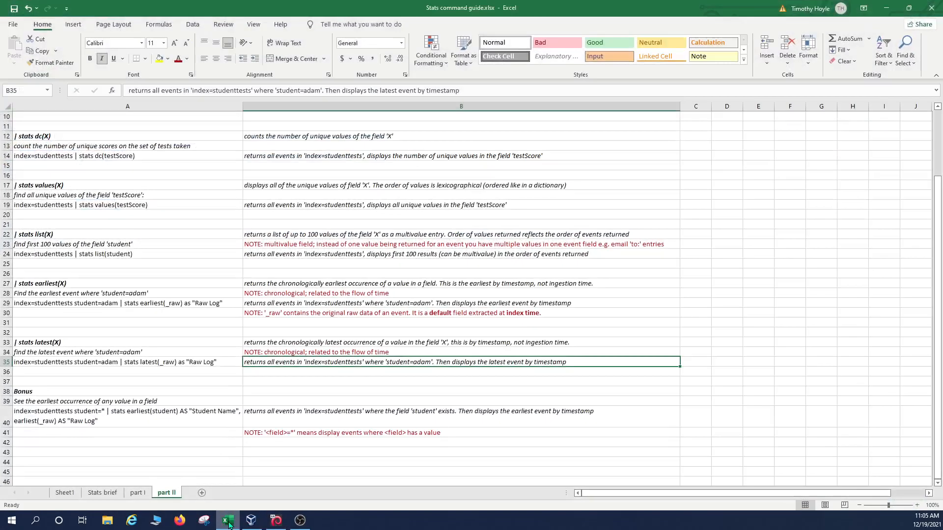
left_click(114, 392)
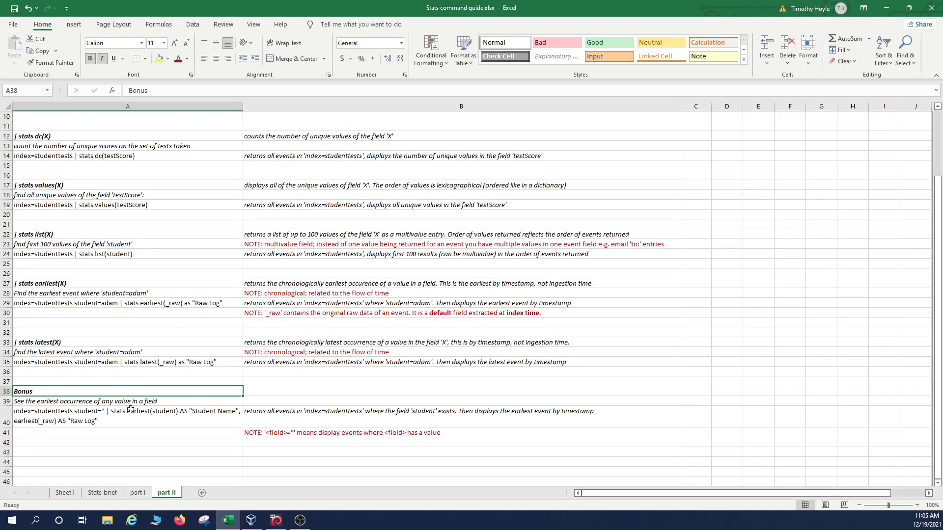
left_click(128, 404)
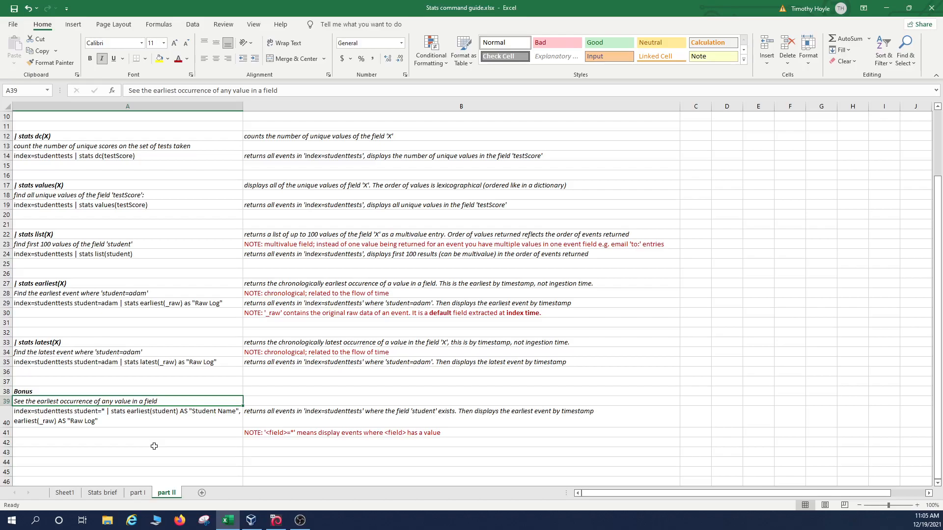
left_click(103, 418)
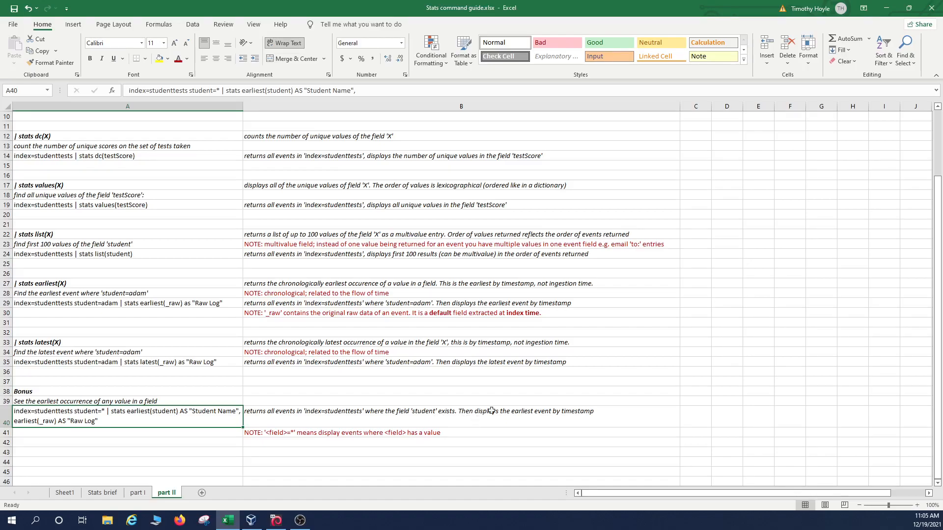
left_click(887, 9)
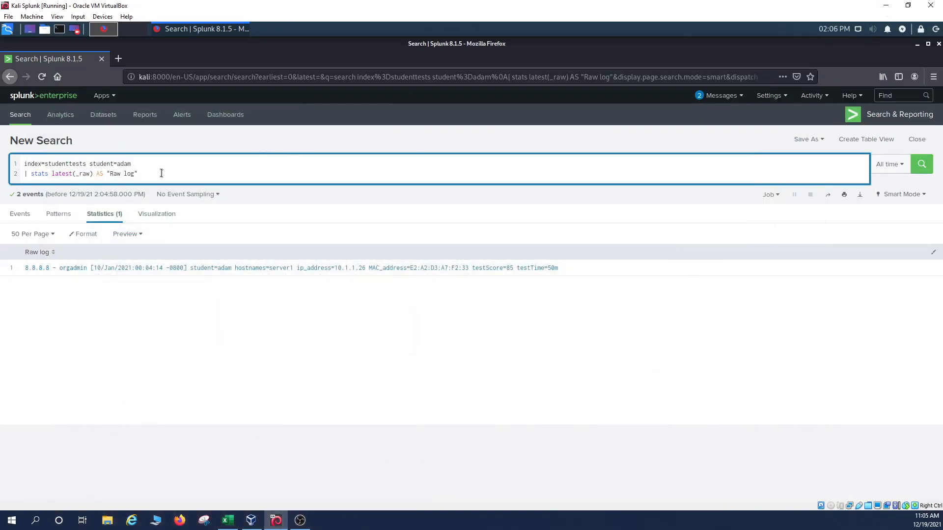
Step: Replace student=adam with student=* to match events from every student
left_click_drag(138, 173, 117, 163)
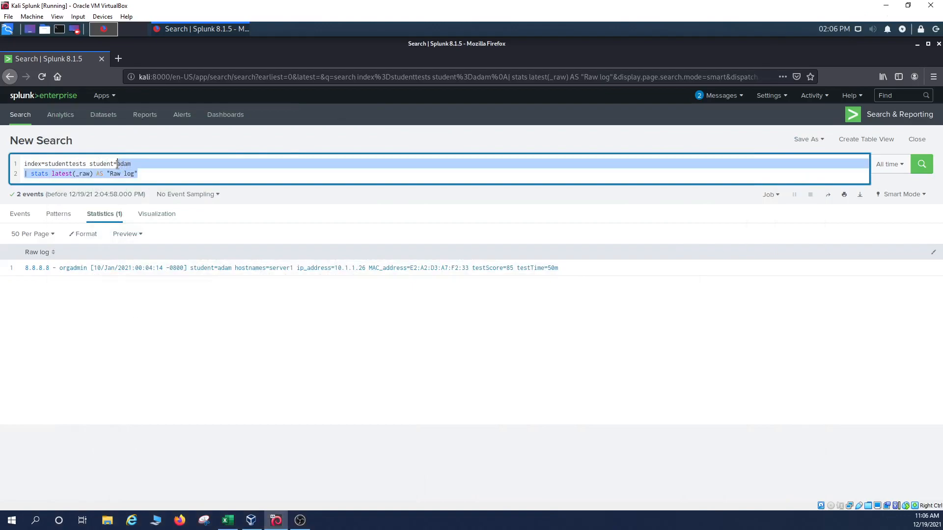
type("*")
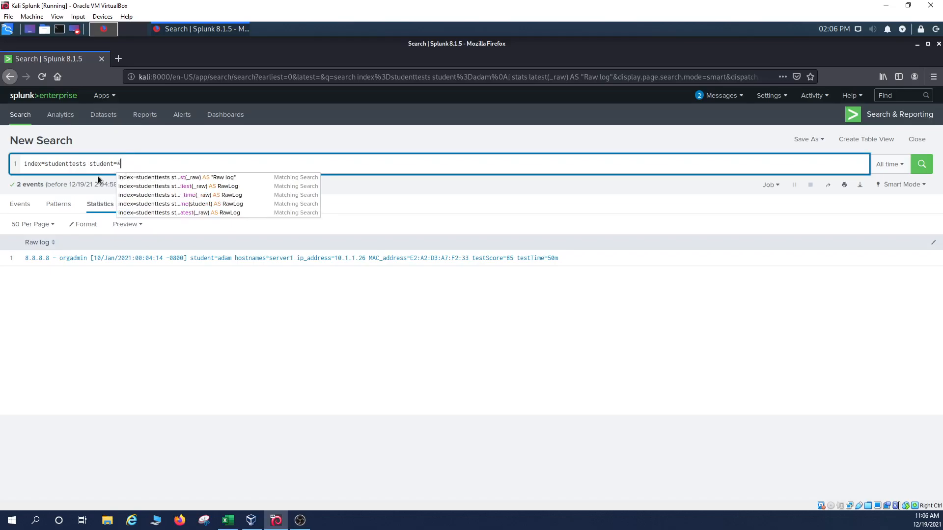
left_click(76, 166)
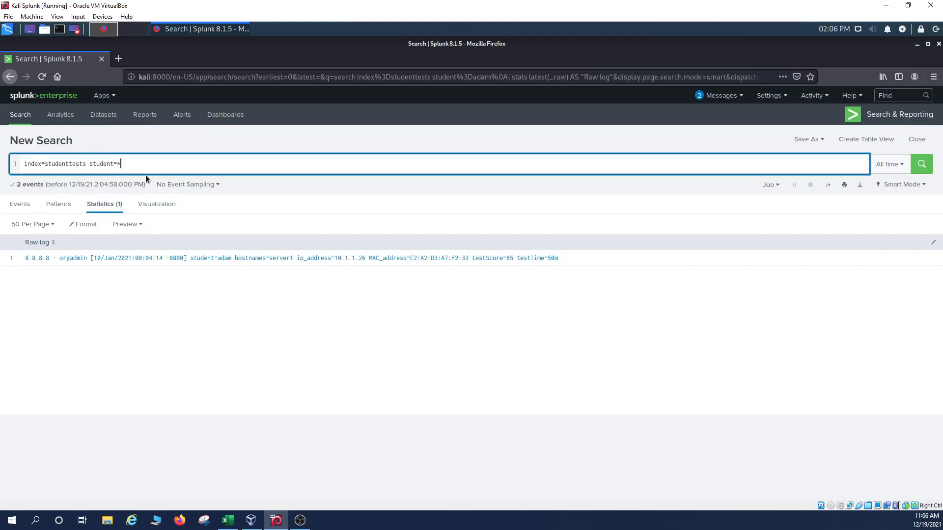
Step: Add a second line | stats earliest(student) AS "Student name", to the query
key("shift+Return")
type("| stasts")
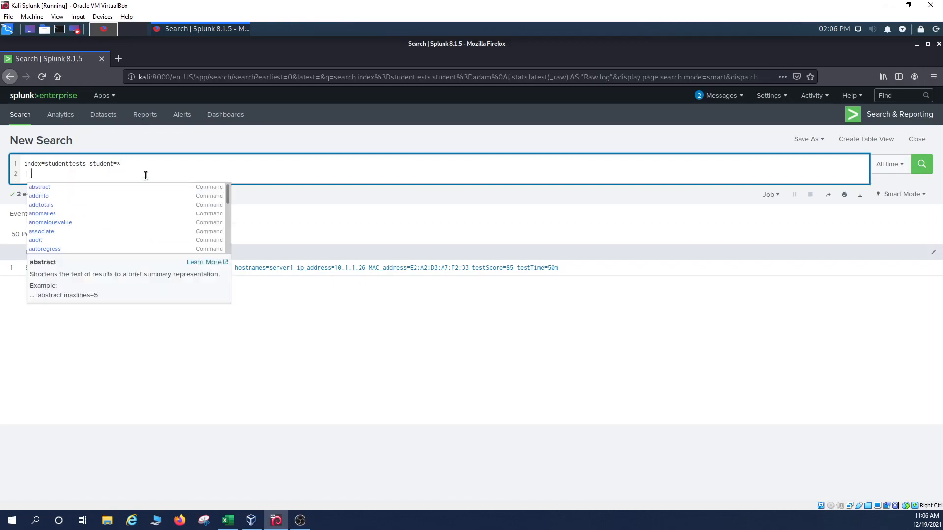
key("BackSpace")
key("BackSpace")
key("BackSpace")
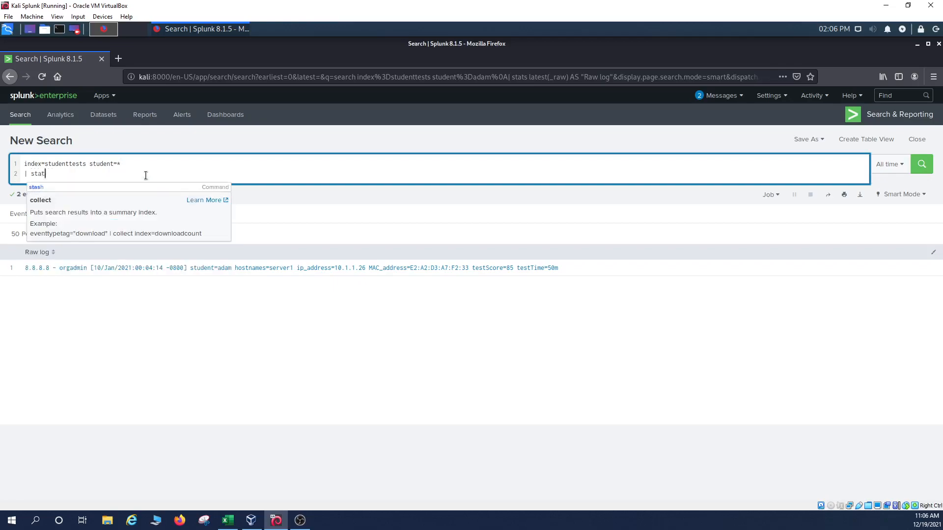
type("ts earliest(")
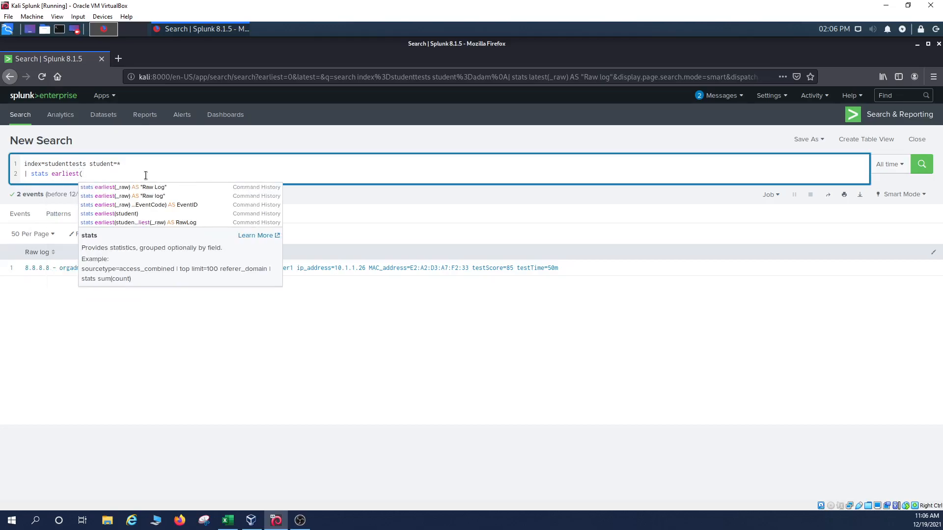
left_click(227, 523)
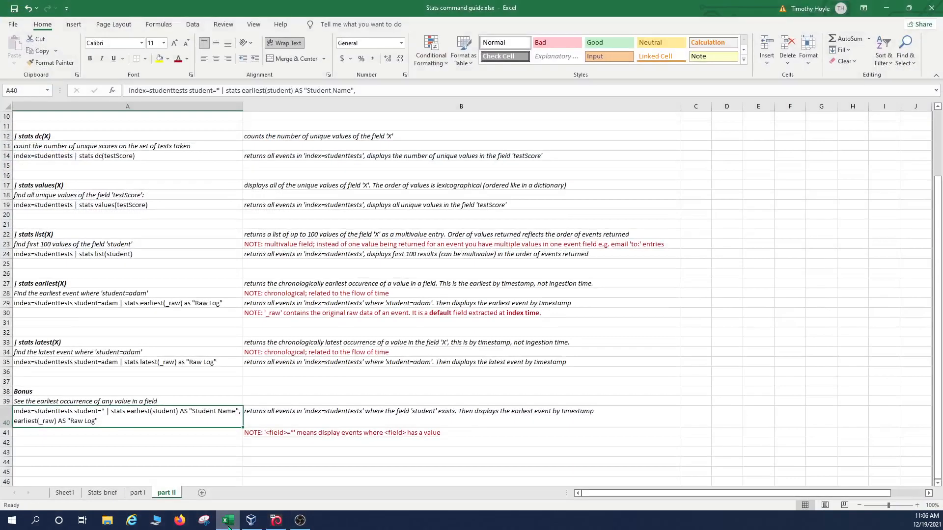
left_click(228, 526)
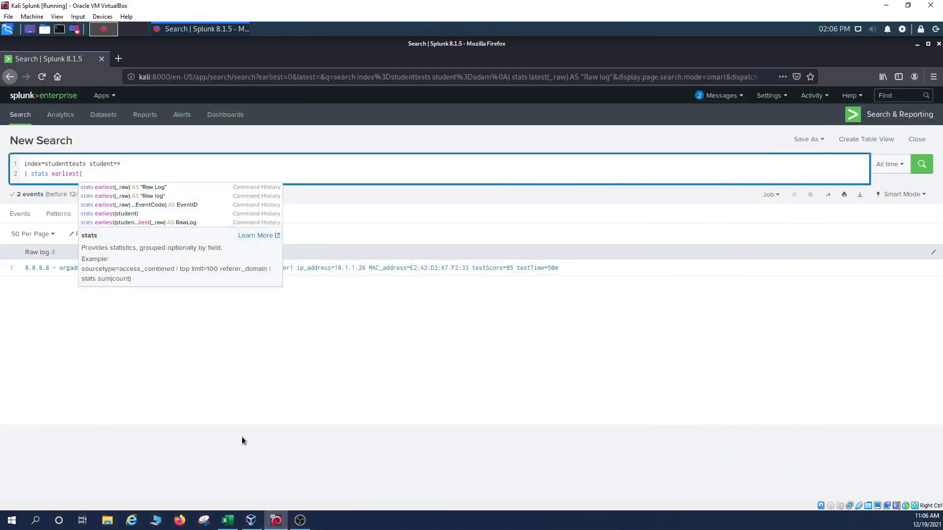
type("student")
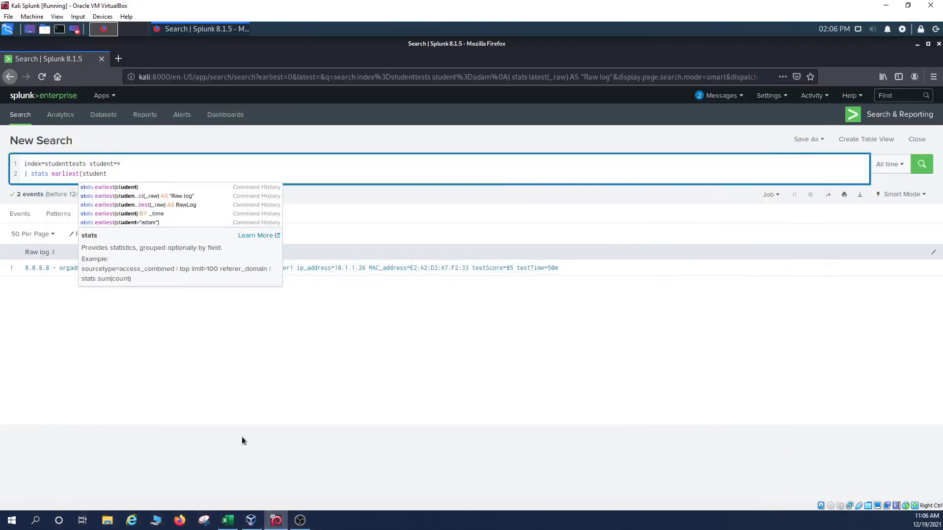
type(") AS ")
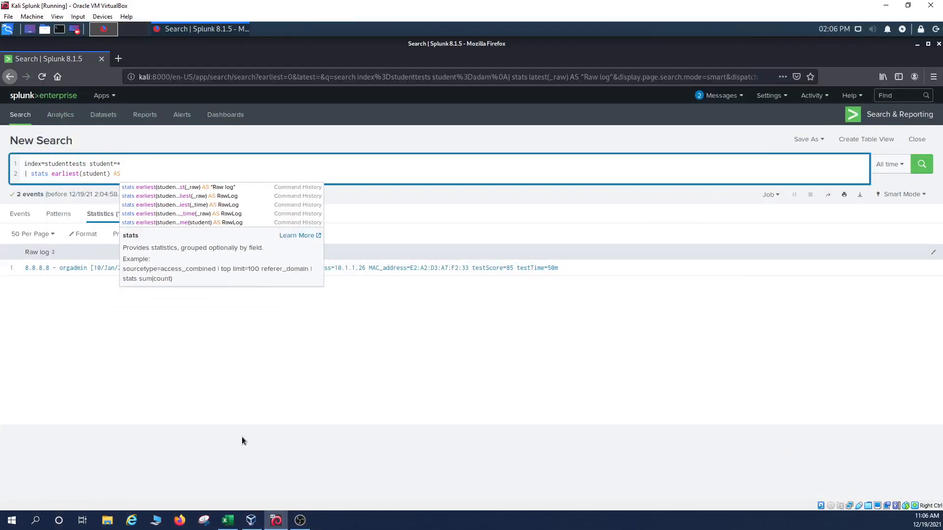
type("\"Ste")
key("BackSpace")
type("udent name\",")
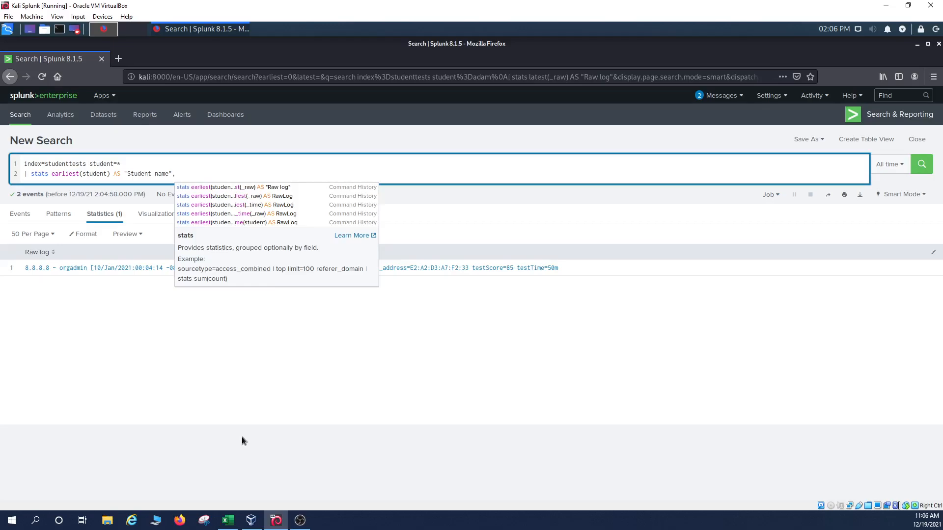
left_click(228, 520)
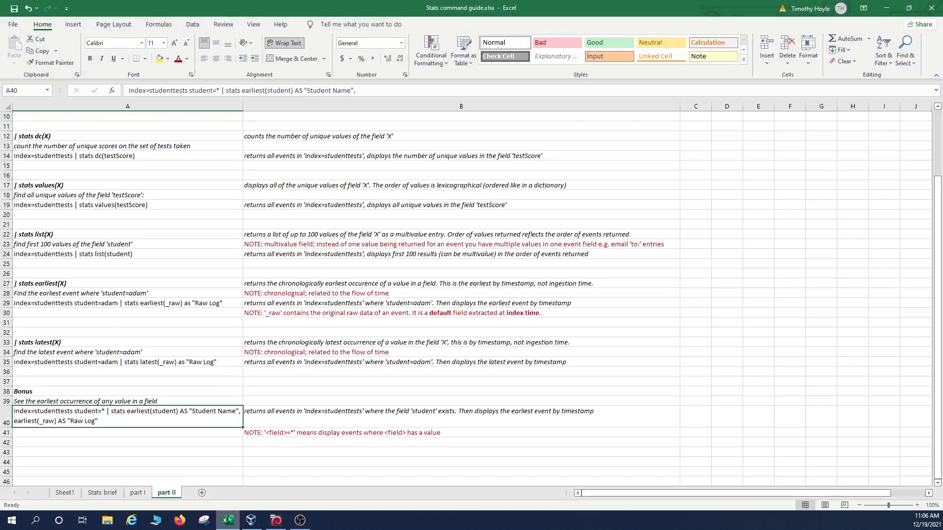
left_click(227, 520)
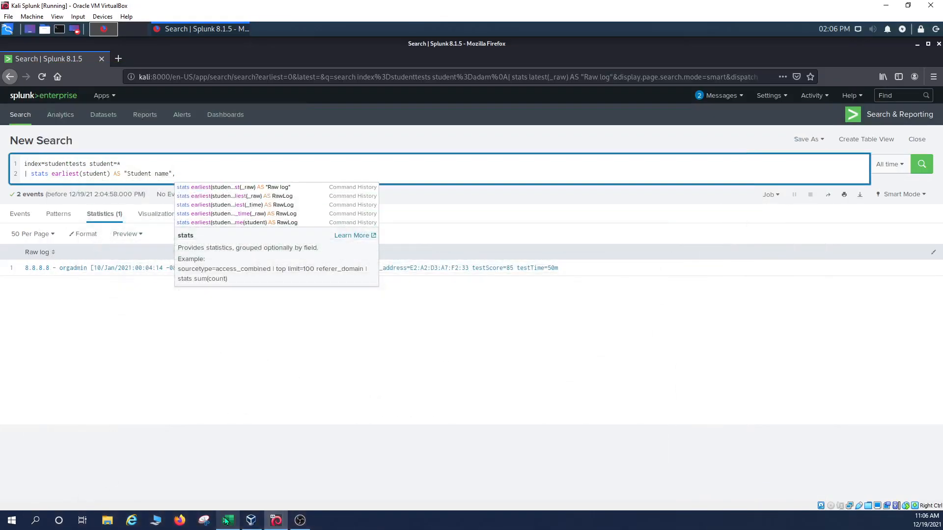
Step: Append earliest(_raw) AS "Raw log" and run the search
type("Earliest")
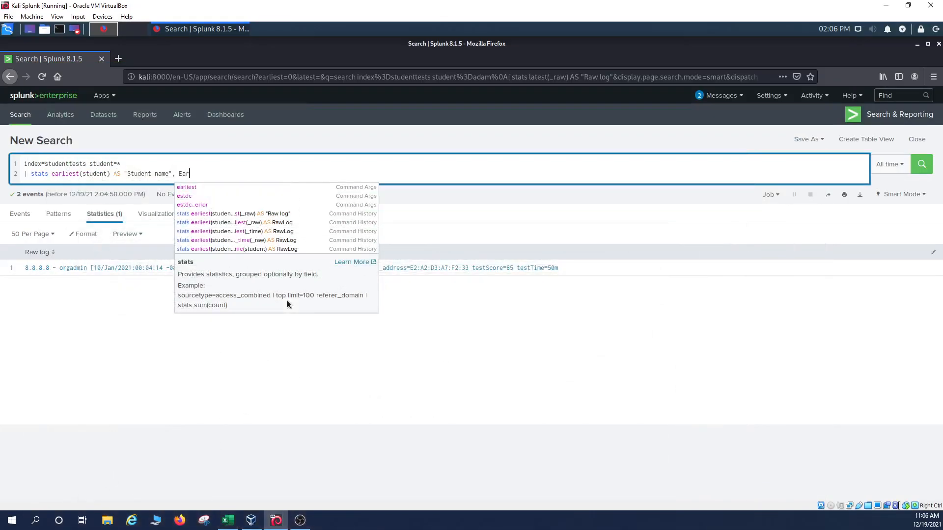
key("BackSpace")
key("BackSpace")
key("BackSpace")
key("BackSpace")
key("BackSpace")
key("BackSpace")
key("BackSpace")
key("BackSpace")
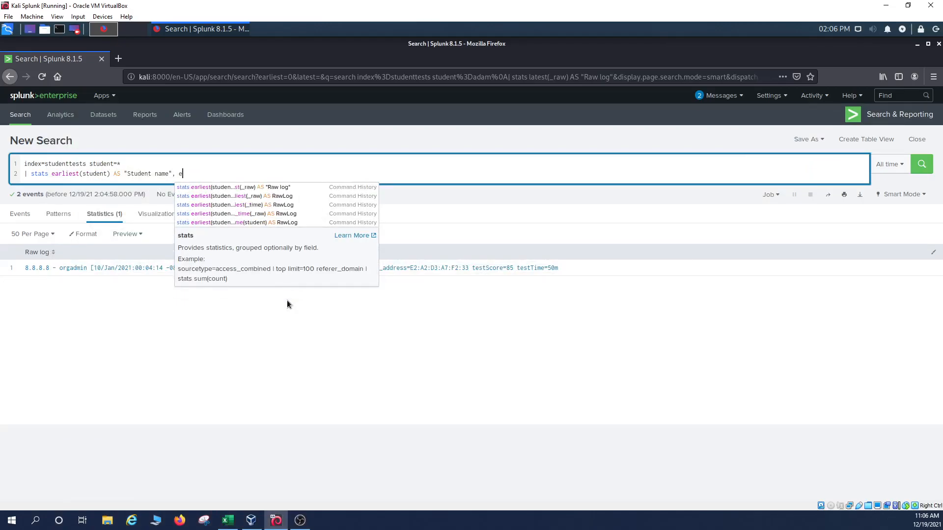
type("er")
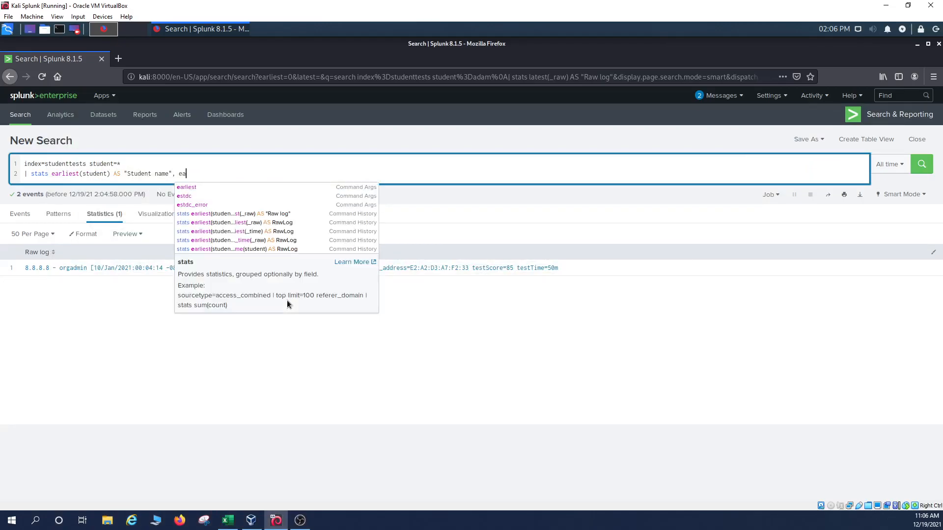
key("BackSpace")
type("arliest(")
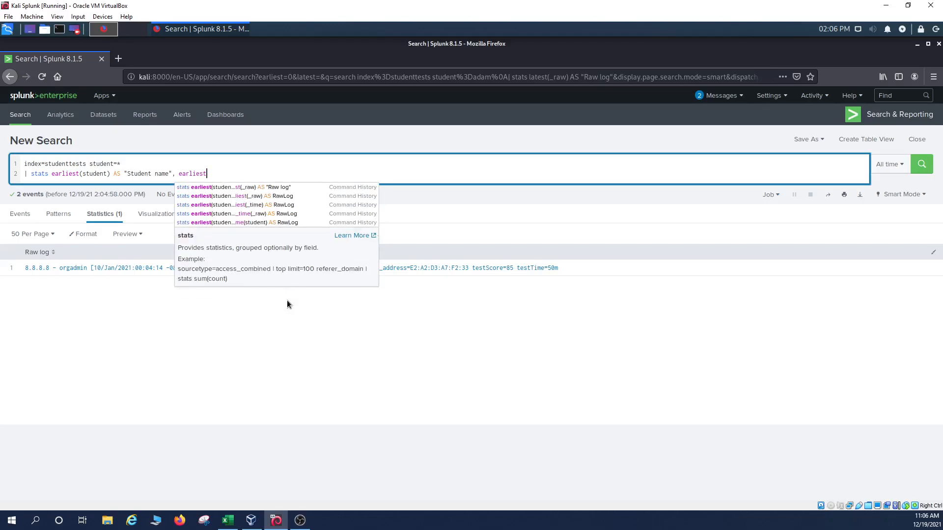
type("_r")
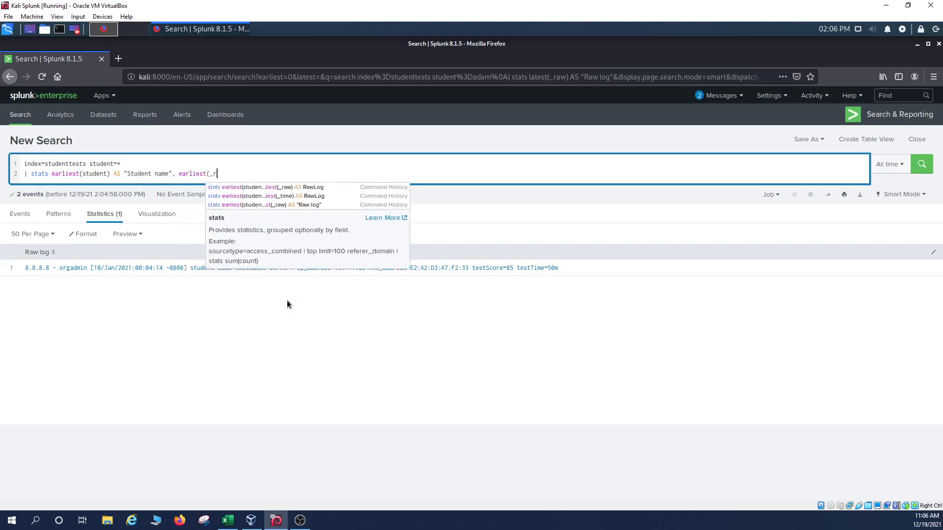
type("aw) AS ")
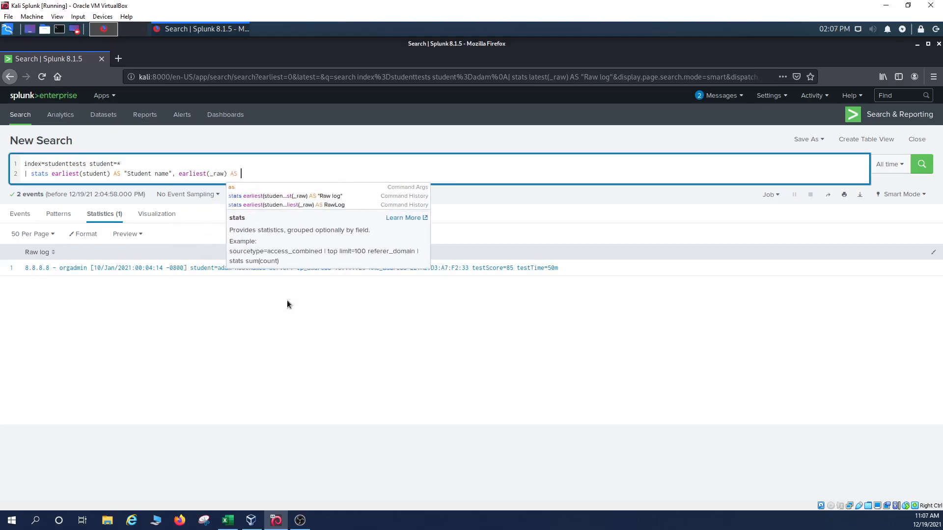
type("\"Ra")
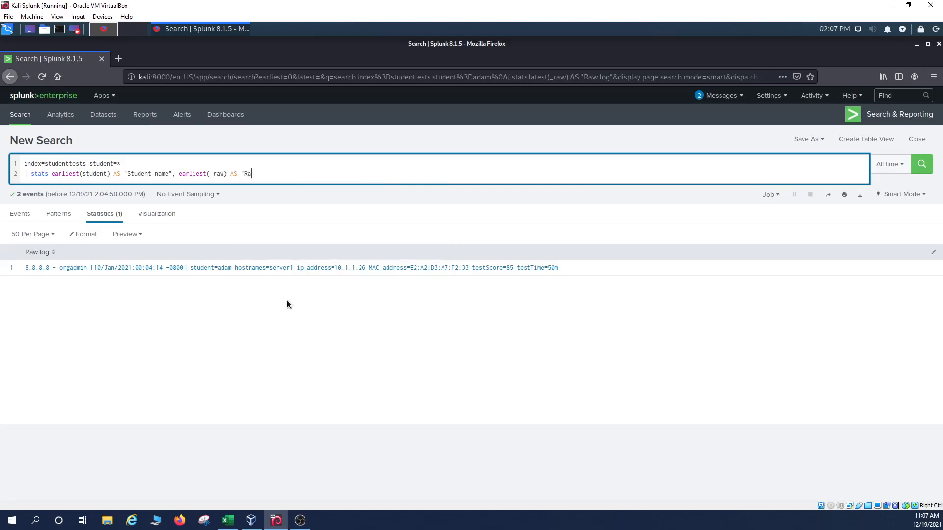
type("w log\"")
key("Return")
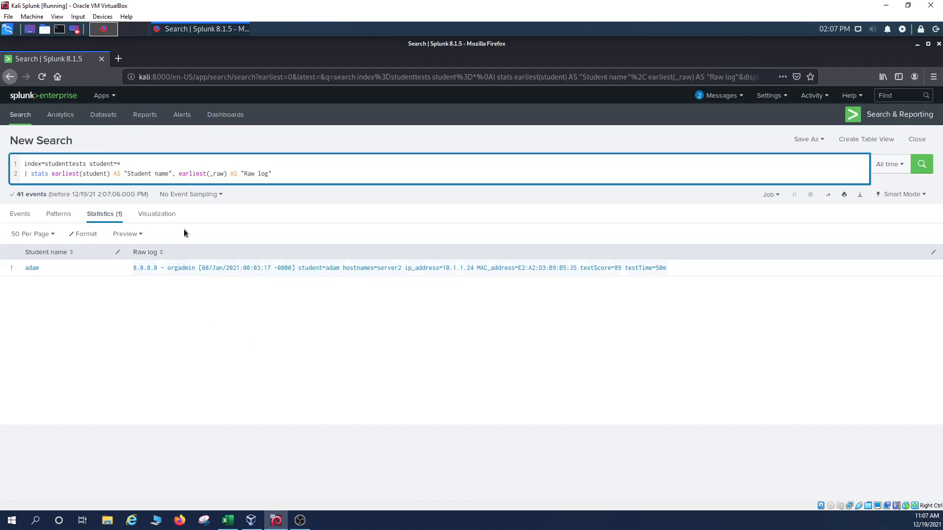
left_click(135, 162)
double_click(106, 164)
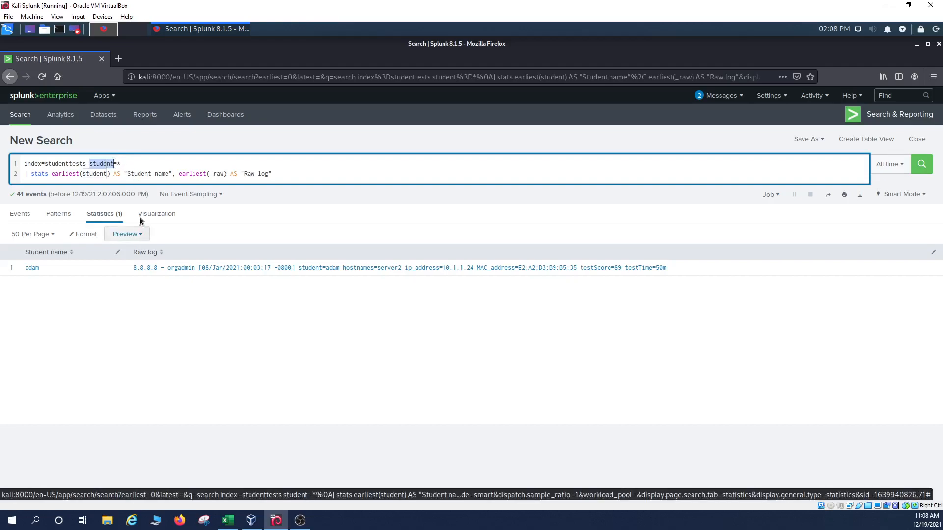
left_click(28, 175)
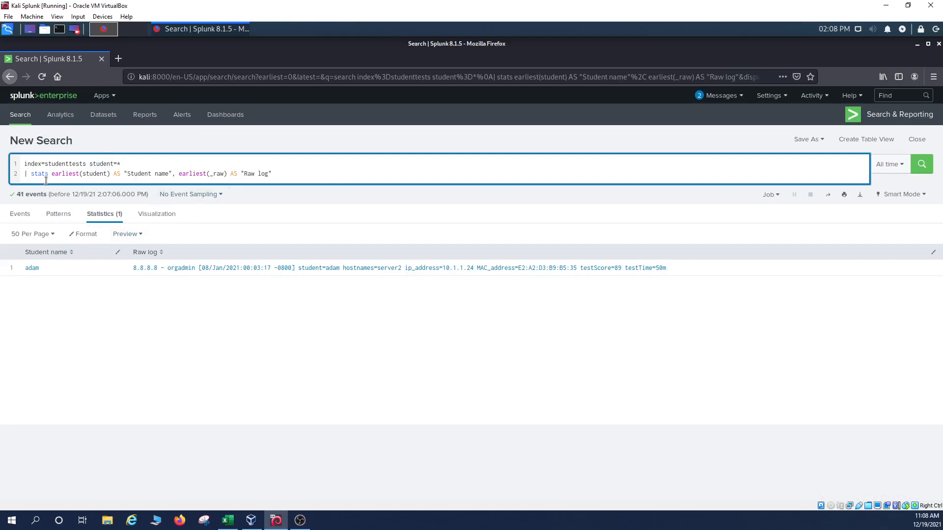
left_click(59, 174)
left_click(72, 164)
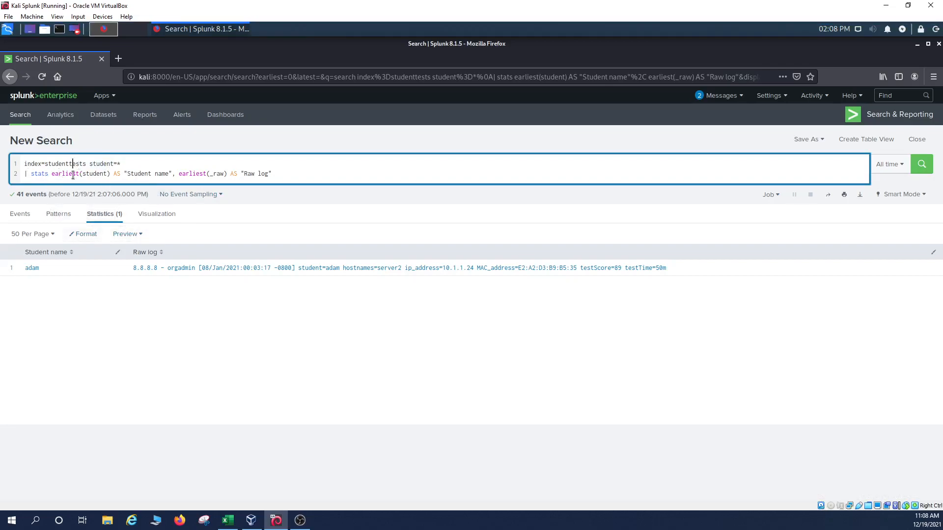